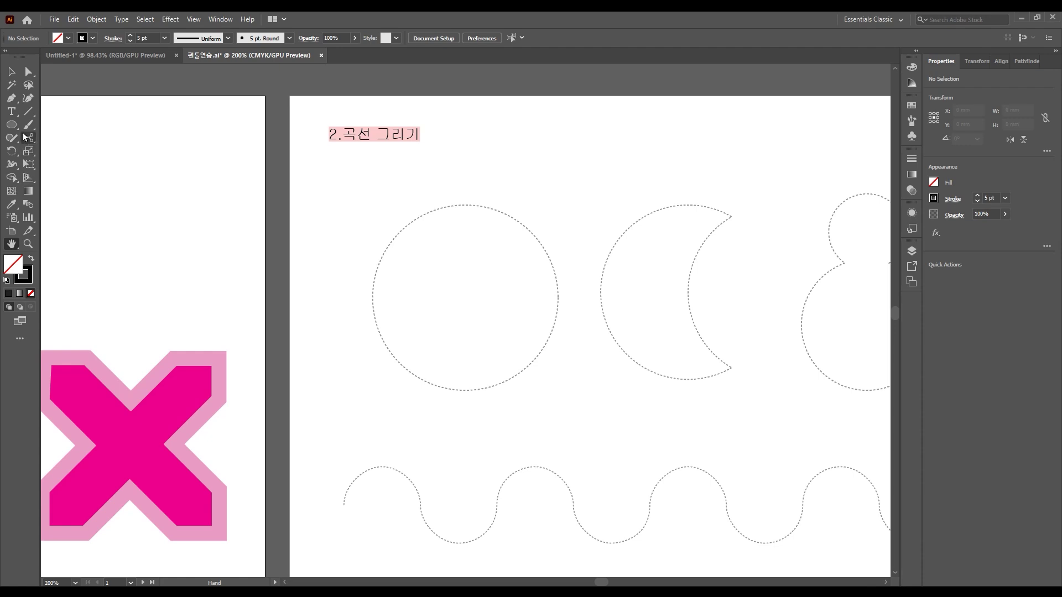
With the Pen tool, trace the dotted circle's upper-right quarter from its topmost point to its rightmost point using horizontal and vertical curve handles
left_click(10, 99)
left_click(465, 204)
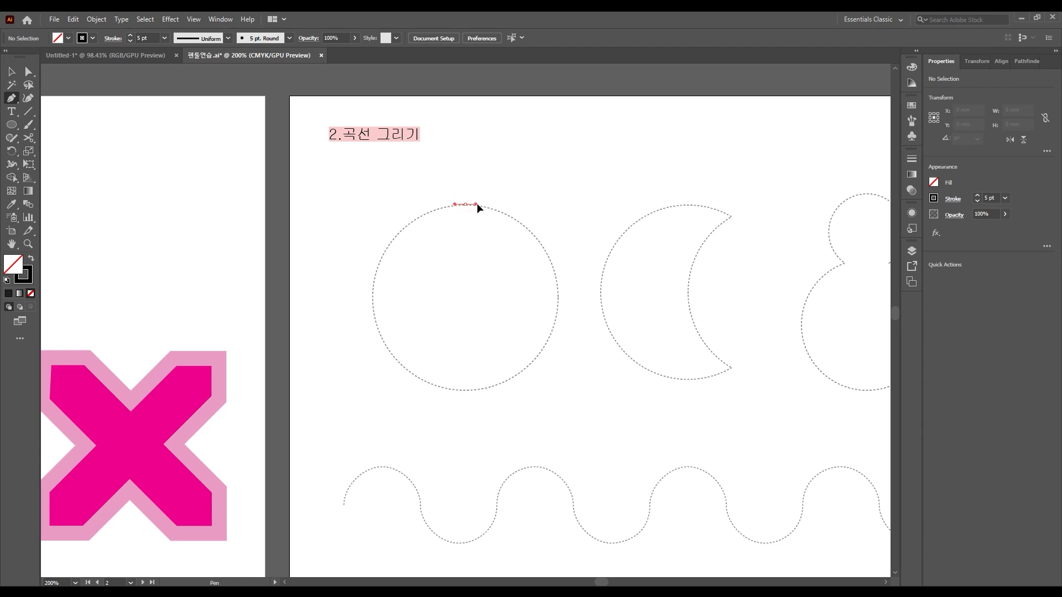
mouse_move(492, 205)
left_mouse_down()
mouse_move(479, 205)
mouse_move(513, 204)
mouse_move(501, 204)
left_mouse_up()
key("shift")
left_click_drag(511, 205, 511, 205)
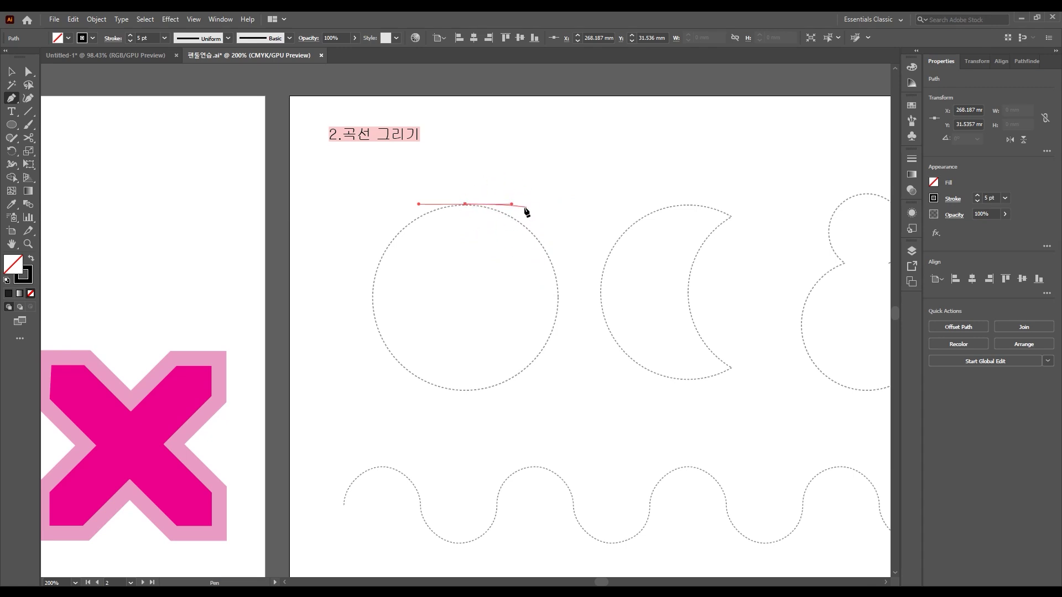
left_click(558, 294)
left_click_drag(557, 293, 552, 344)
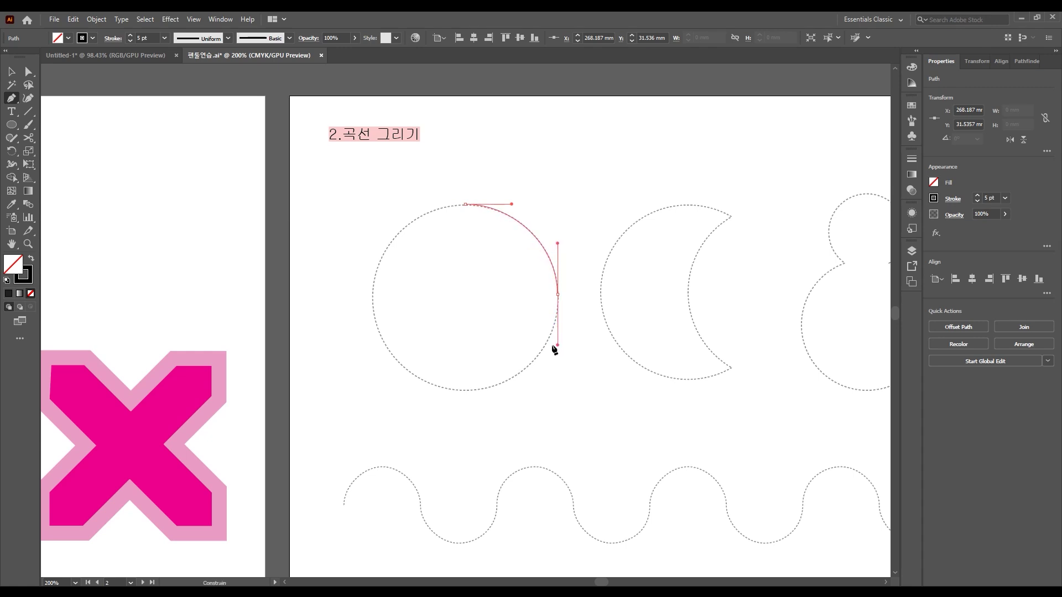
left_click_drag(552, 346, 553, 346)
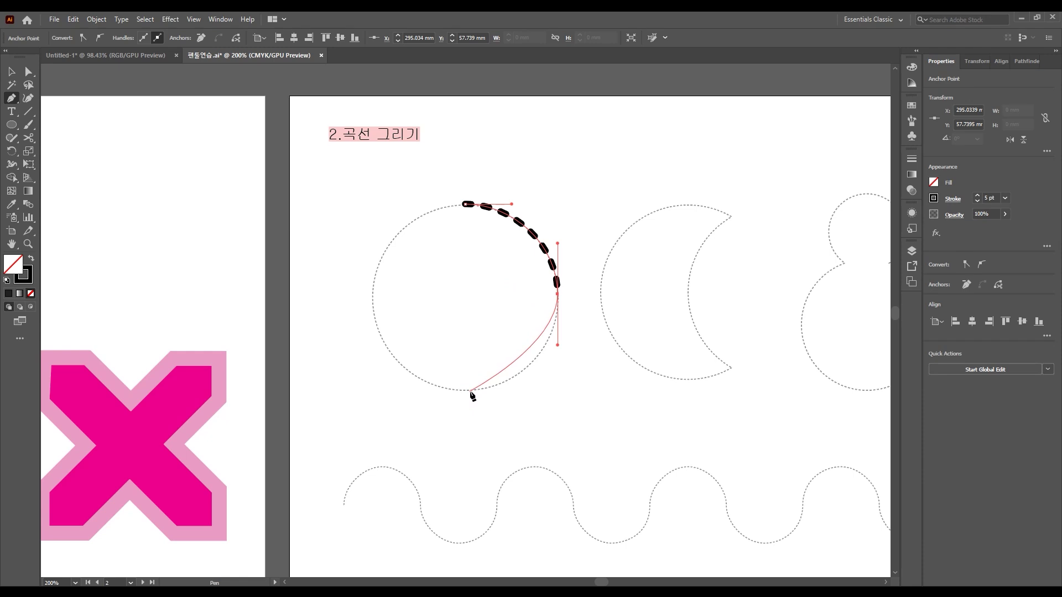
Continue the curved path through the circle's lowest and leftmost points and close it at the starting anchor
left_click_drag(471, 391, 420, 390)
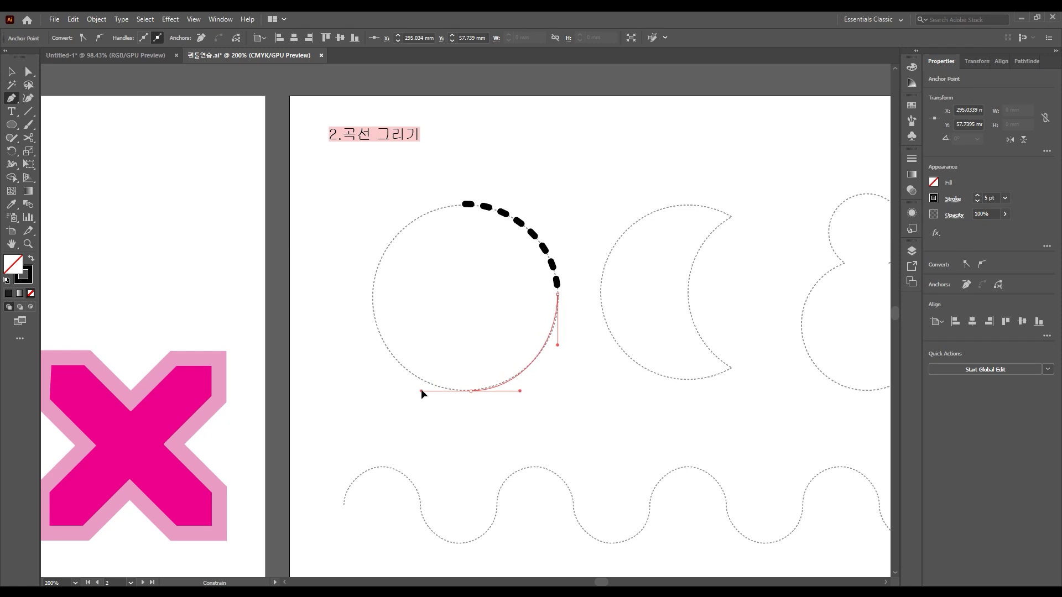
left_click_drag(421, 390, 422, 390)
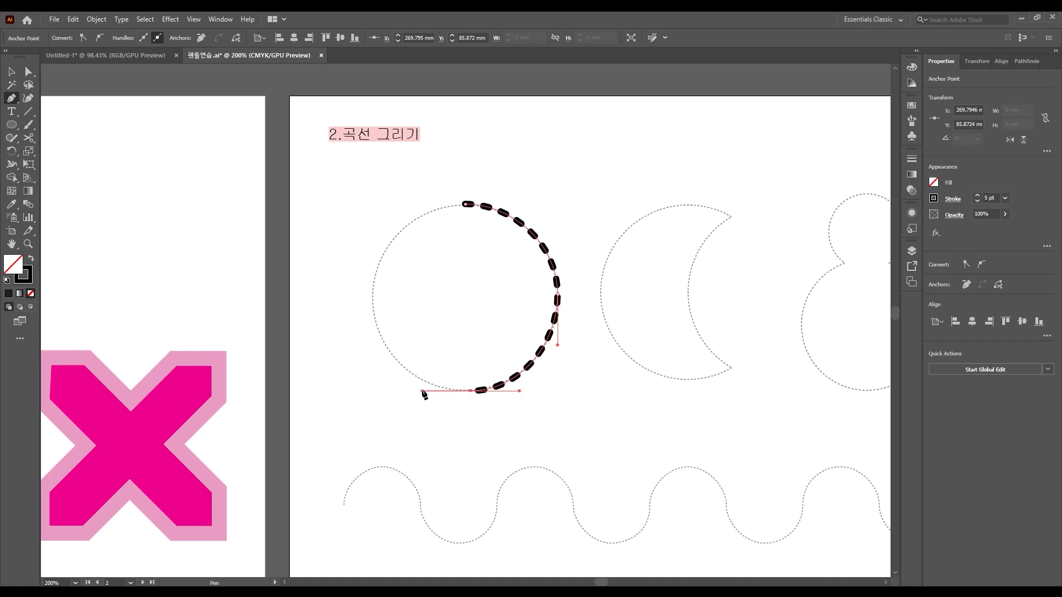
left_click(372, 299)
mouse_move(371, 297)
left_mouse_down()
mouse_move(370, 238)
mouse_move(365, 254)
mouse_move(372, 273)
mouse_move(379, 241)
left_mouse_up()
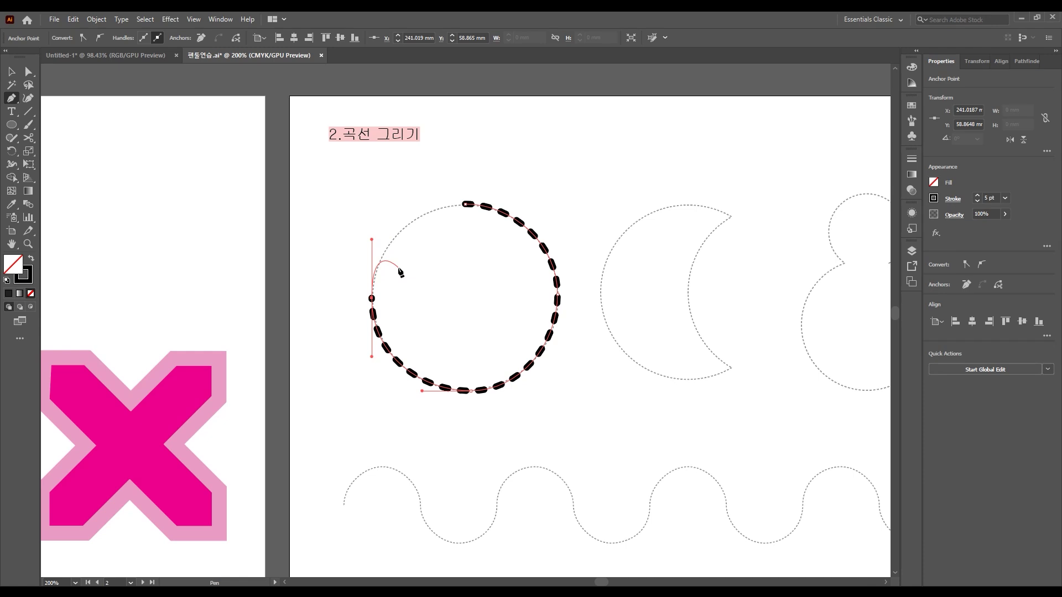
left_click(465, 205)
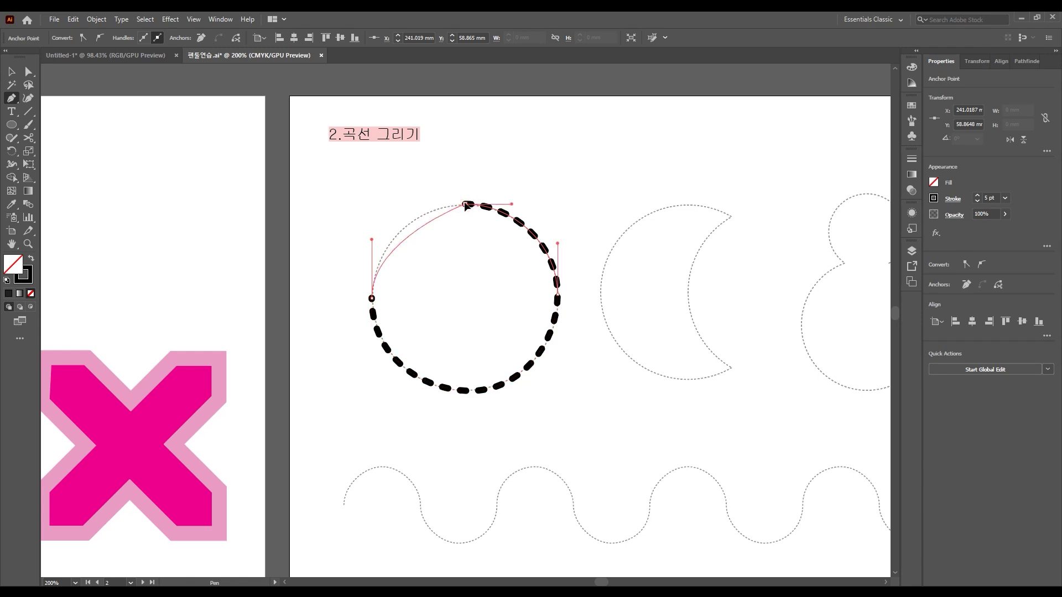
left_click_drag(467, 206, 511, 205)
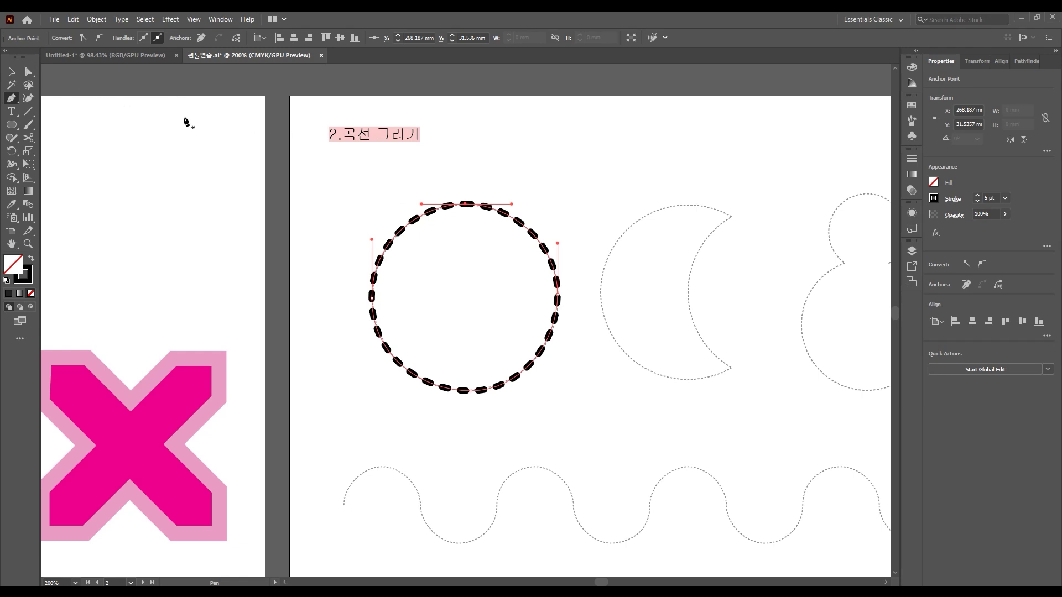
Turn off the dashed line on the traced circle's stroke and deselect it
key("v")
left_click(520, 225)
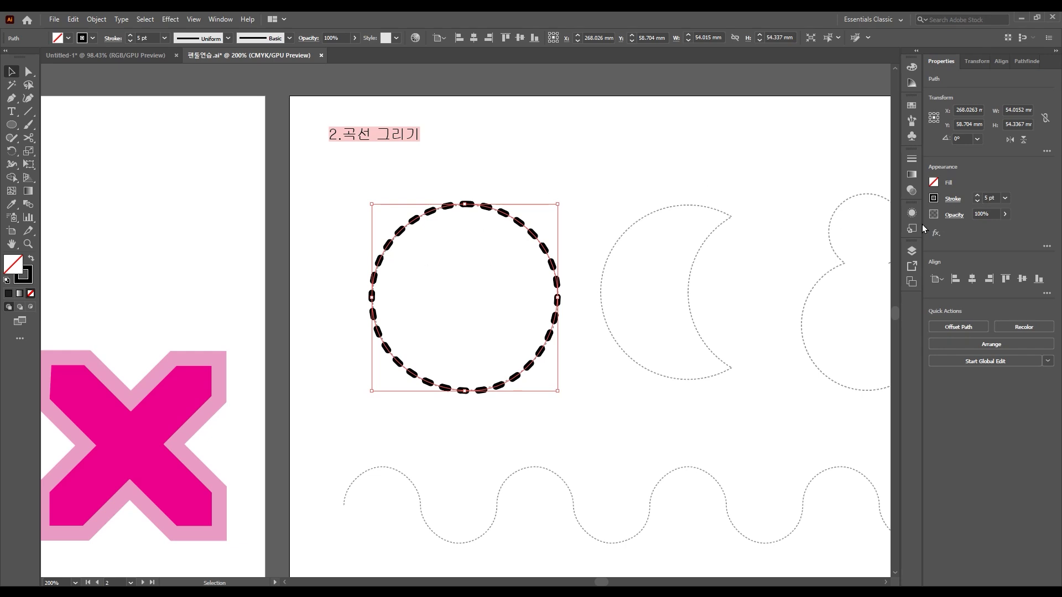
left_click(952, 200)
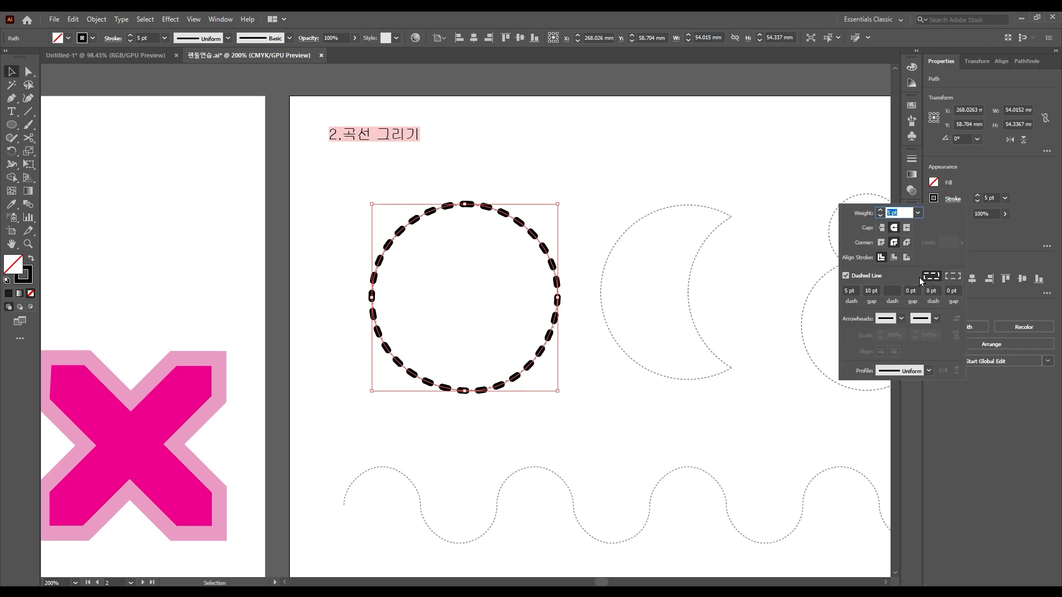
left_click(845, 275)
left_click(566, 161)
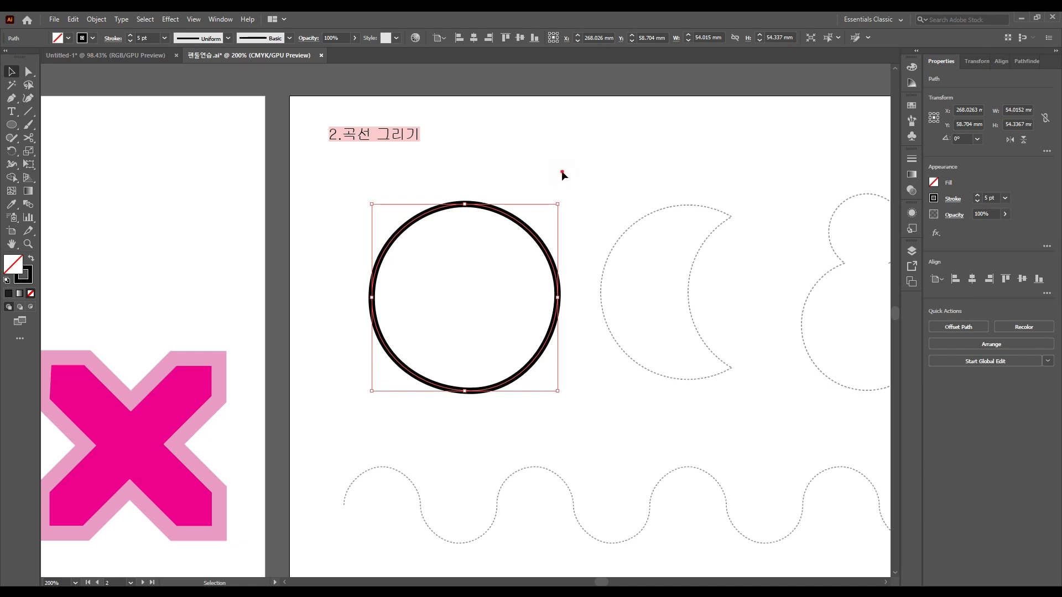
left_click(562, 174)
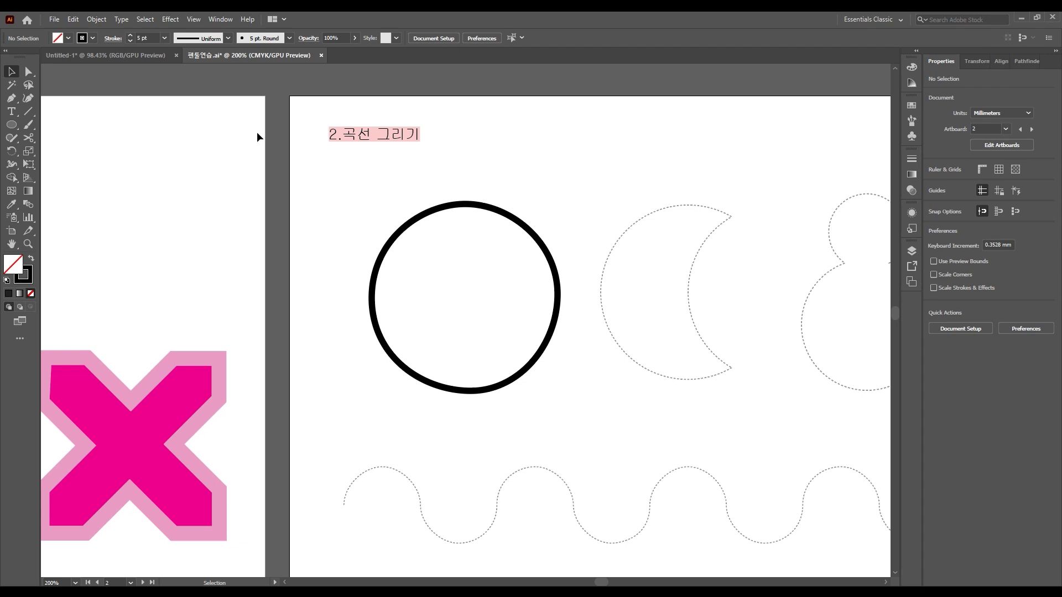
Inspect the traced circle's right and bottom anchor points and their direction handles with the Direct Selection tool
left_click(29, 72)
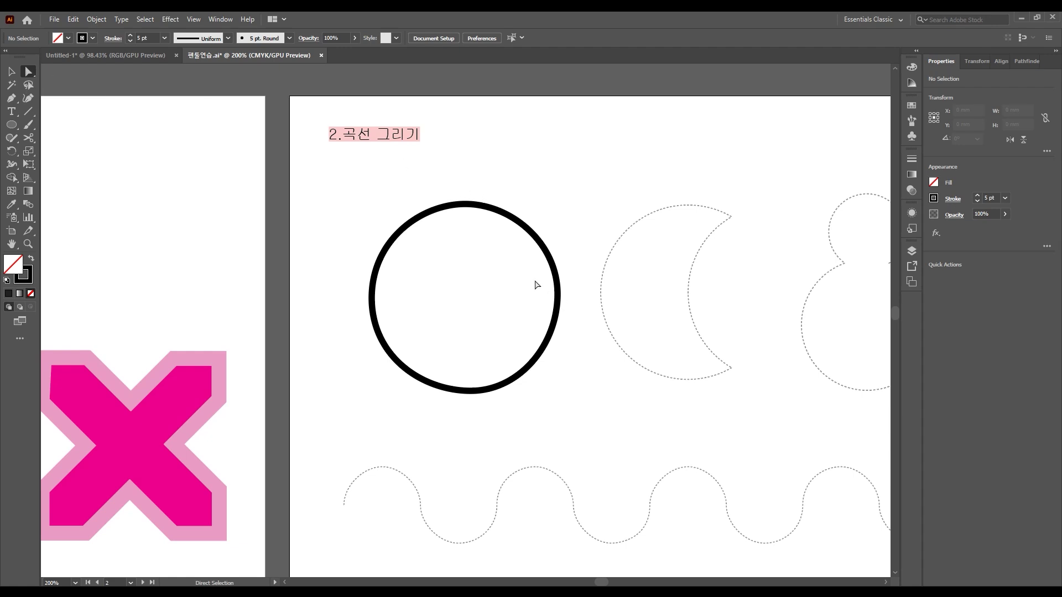
left_click_drag(535, 276, 578, 317)
left_click(471, 391)
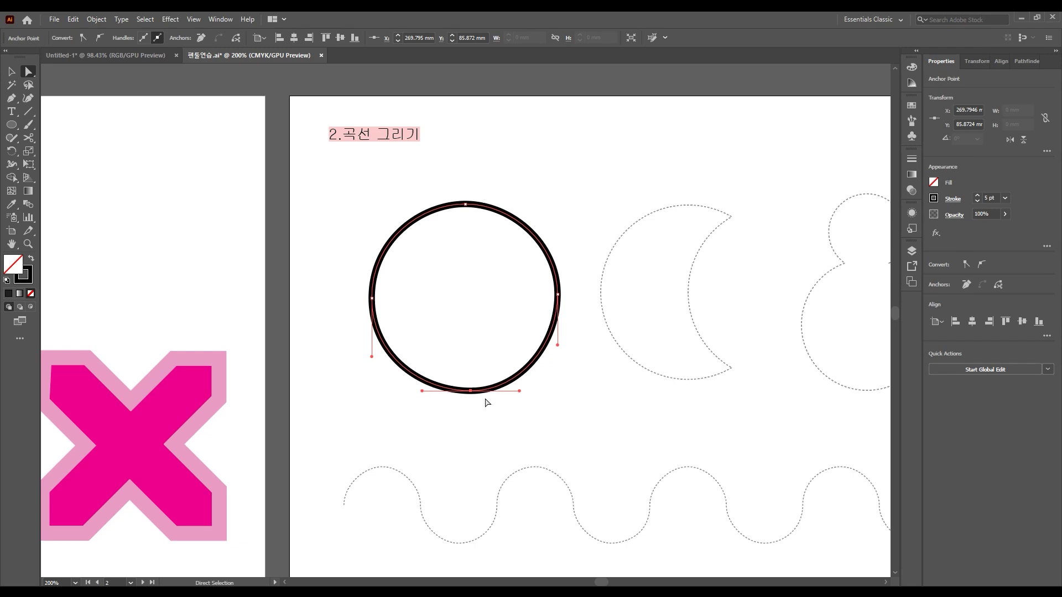
left_click(466, 407)
left_click_drag(459, 376, 524, 391)
left_click(517, 339)
scroll(553, 276, "right", 2)
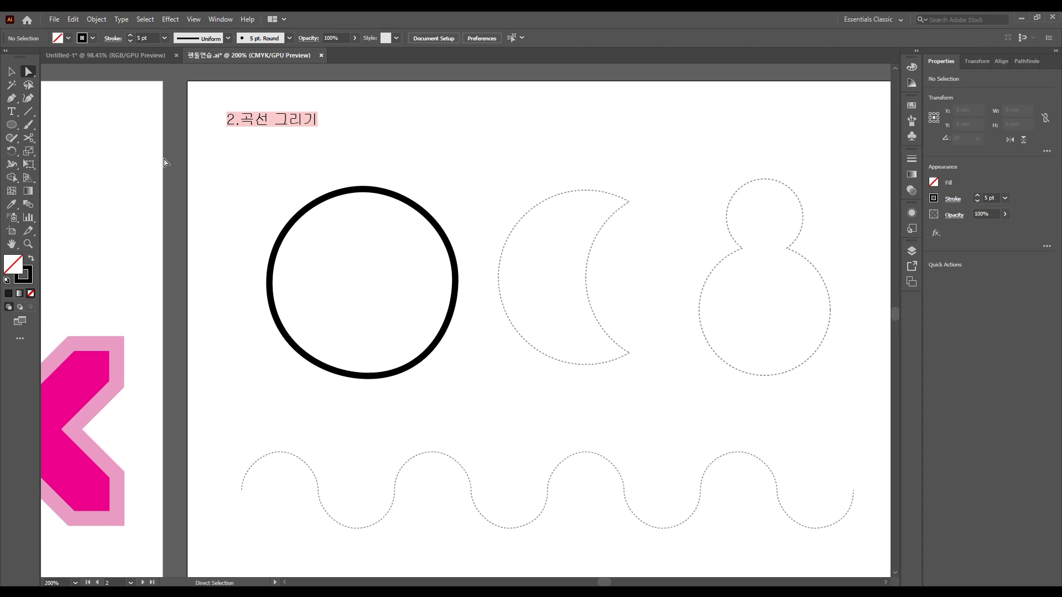
left_click(12, 100)
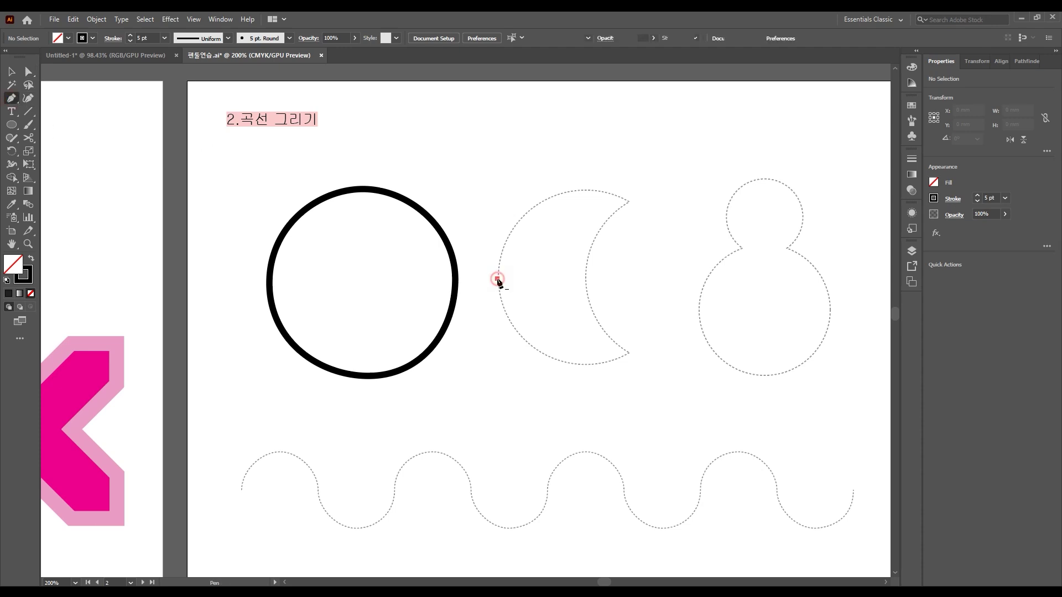
left_click(497, 278)
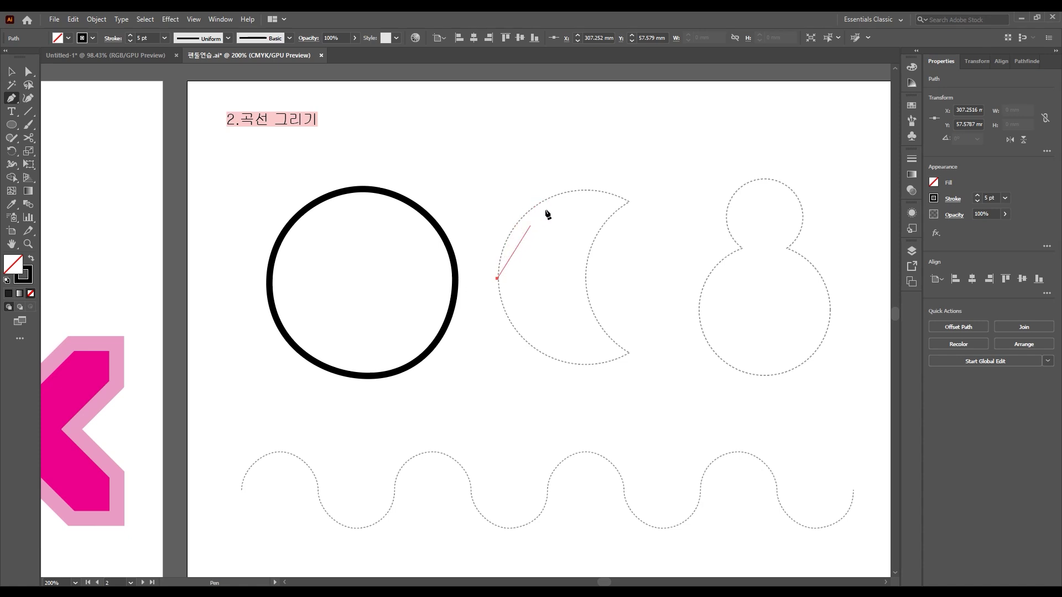
left_click_drag(629, 202, 742, 250)
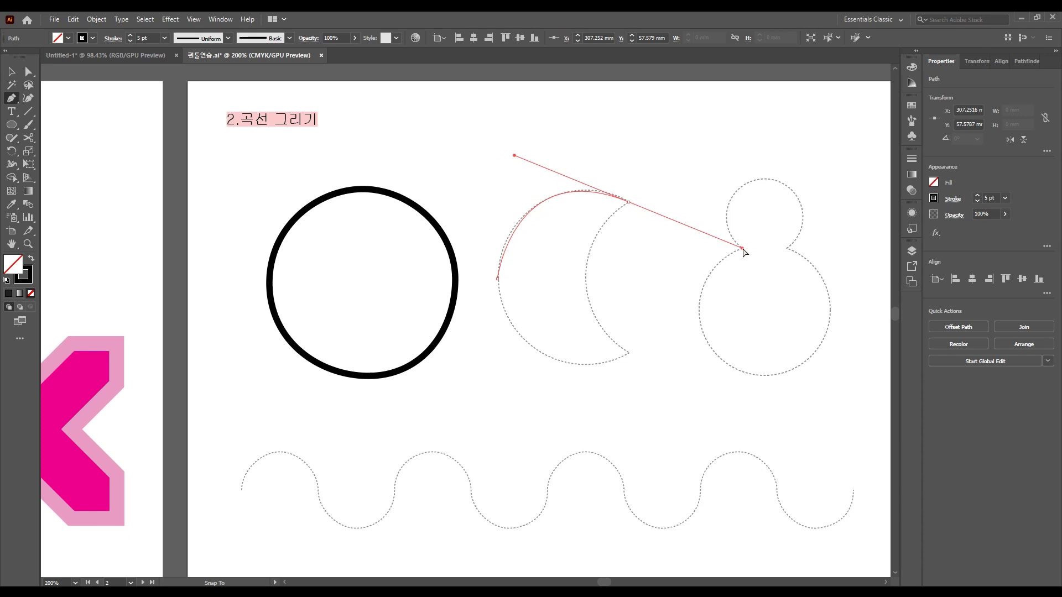
left_click_drag(744, 253, 744, 253)
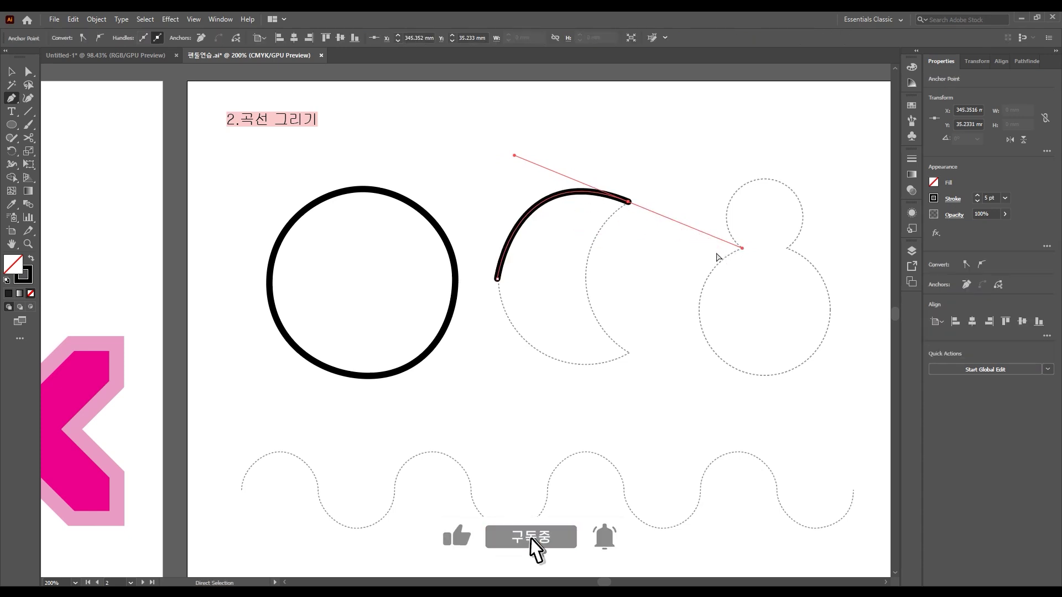
key("ctrl+z")
key("ctrl+z")
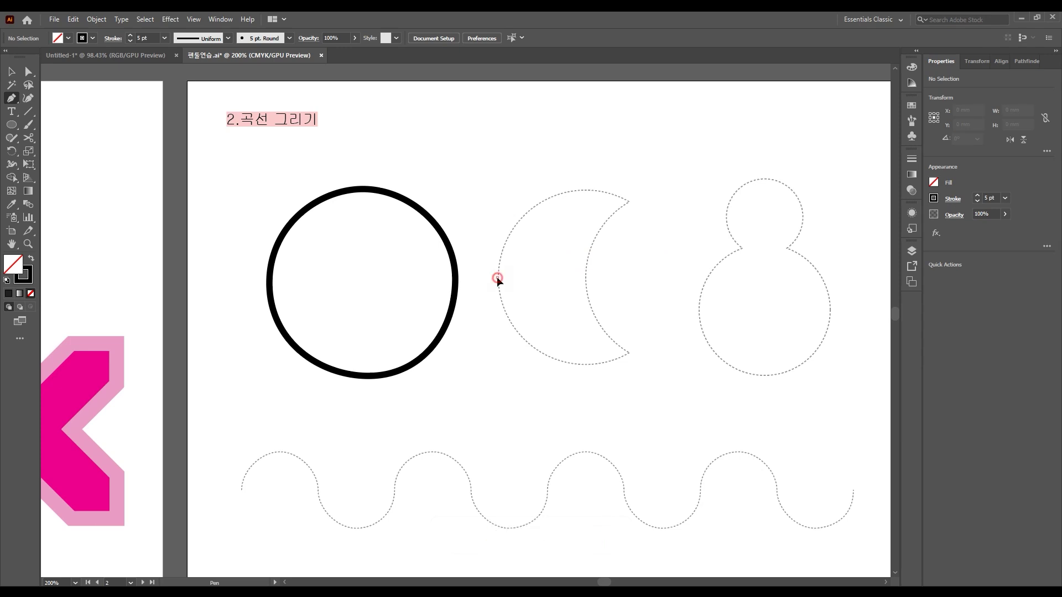
Trace the crescent's upper outer arc from its leftmost point to its upper tip with the Pen tool, and retract the tip's outgoing handle
left_click_drag(498, 278, 499, 239)
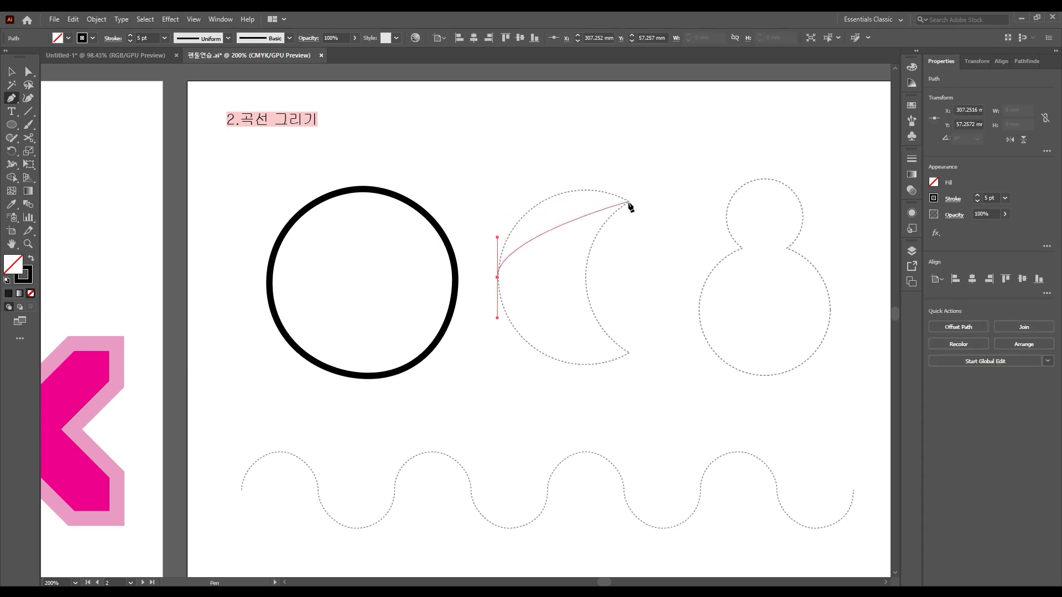
left_click_drag(628, 201, 716, 240)
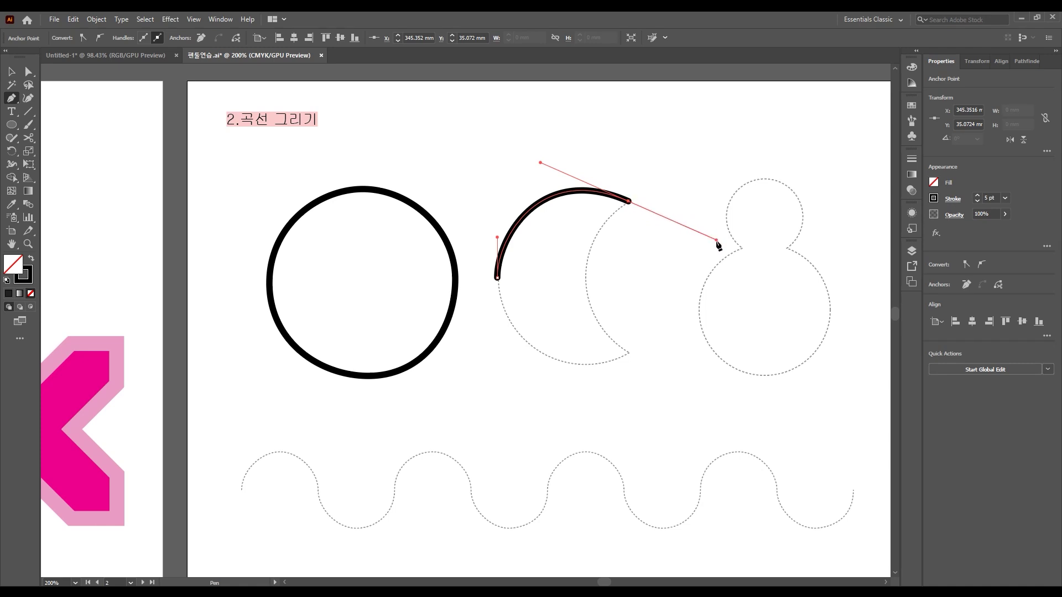
left_click(629, 203)
left_click_drag(628, 352, 726, 428)
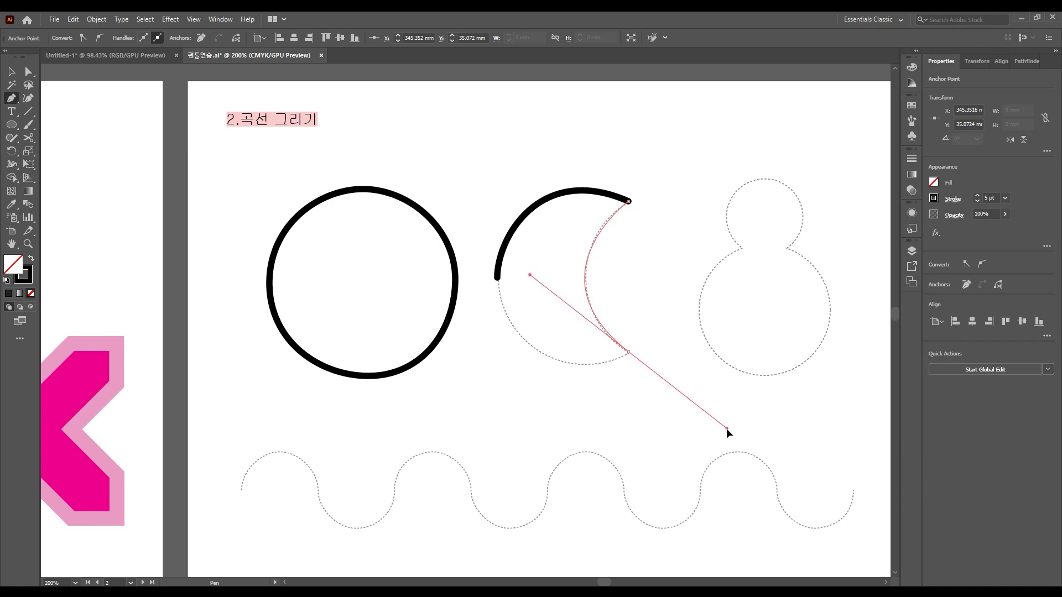
left_click_drag(725, 428, 727, 429)
key("ctrl+z")
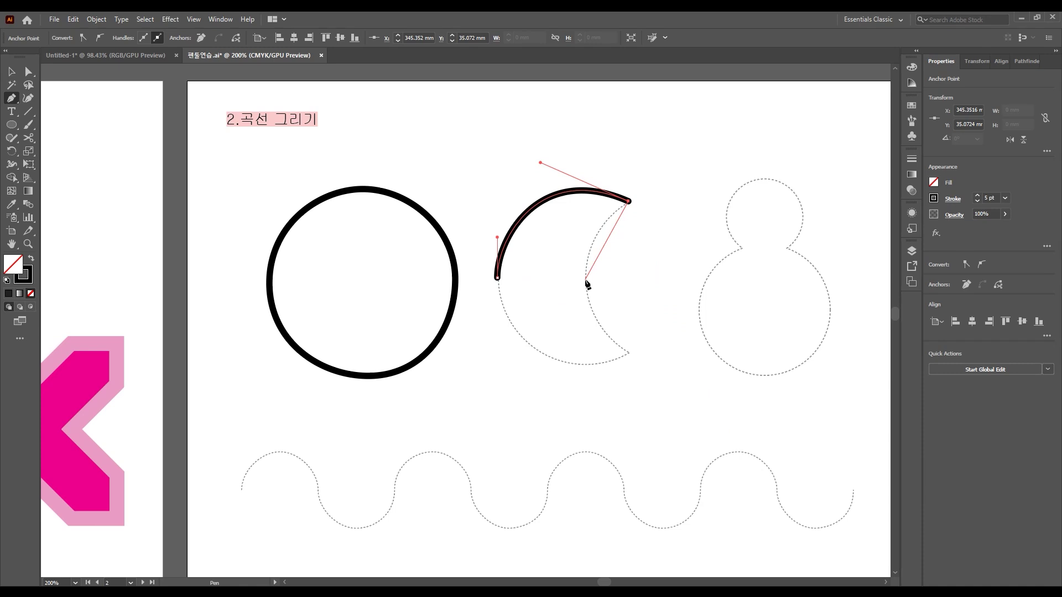
Trace the crescent's inner arc in two curved segments, from the upper tip through the arc's midpoint to the lower tip
left_click_drag(587, 279, 781, 320)
left_click(629, 201)
left_click_drag(586, 283, 588, 333)
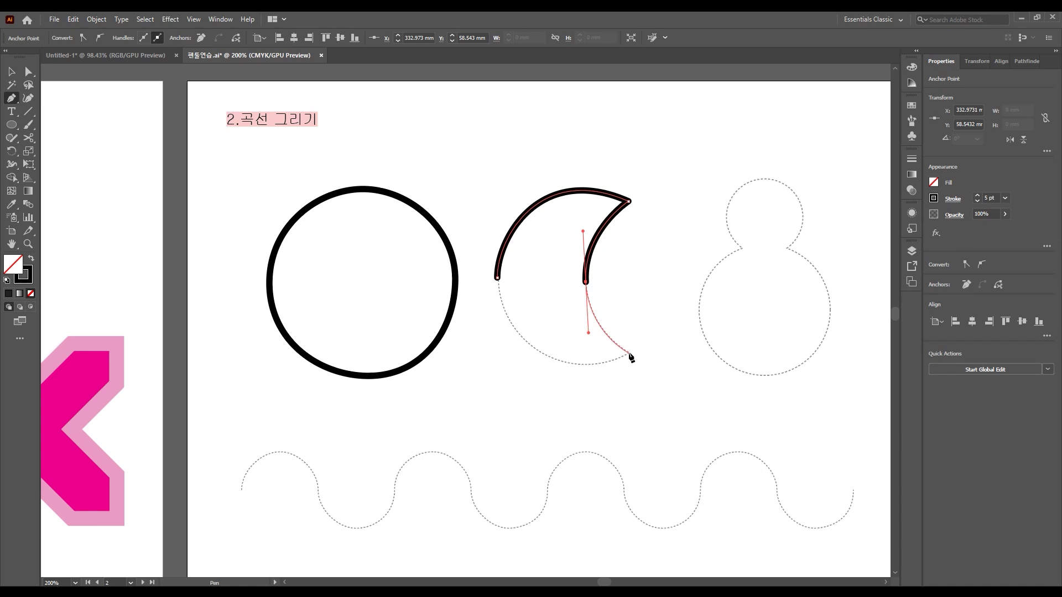
left_click_drag(629, 355, 678, 362)
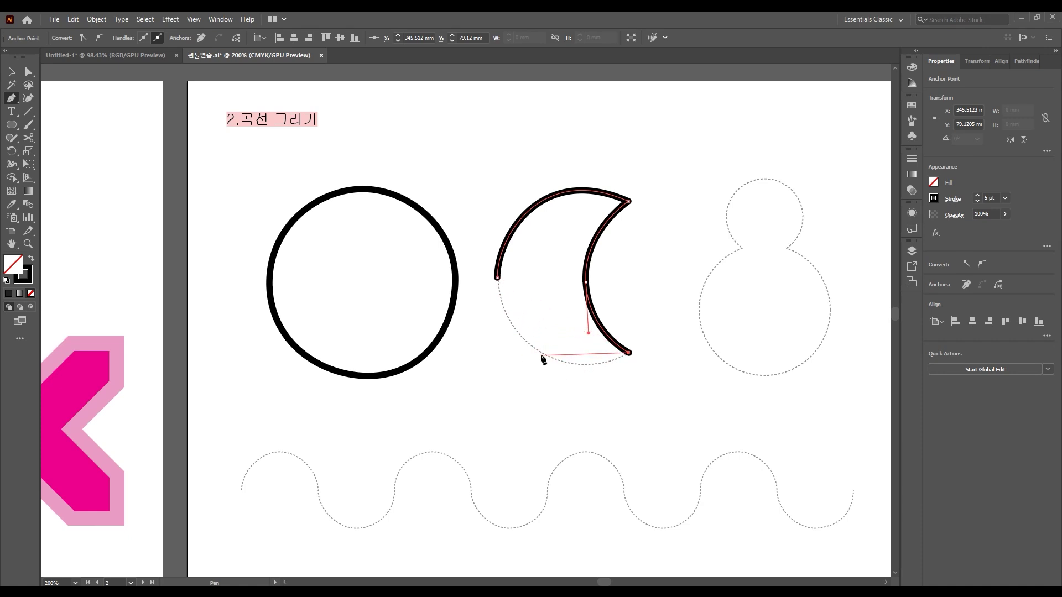
left_click_drag(540, 352, 495, 324)
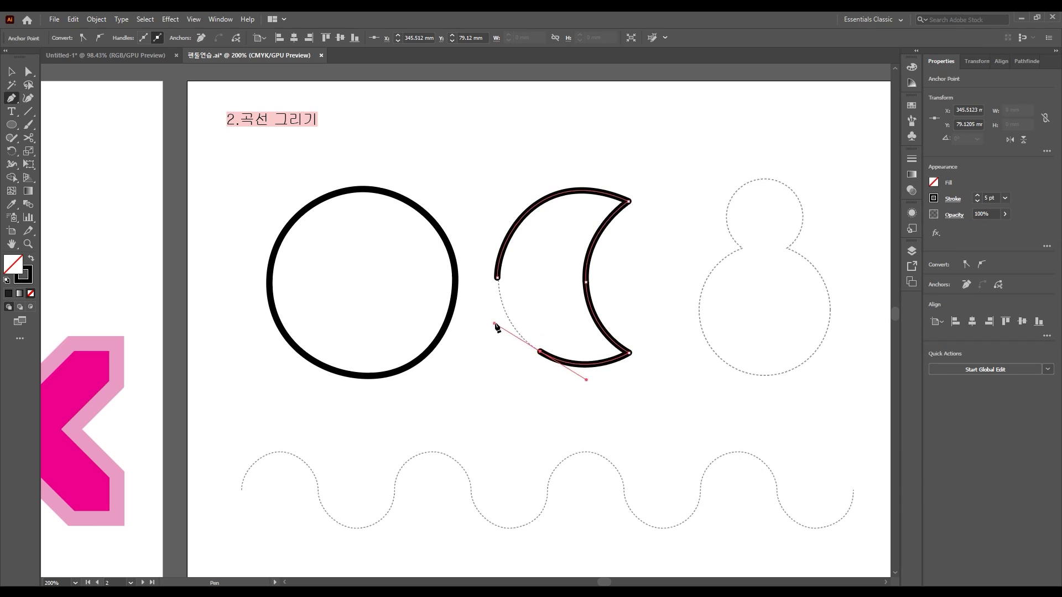
left_click(499, 281)
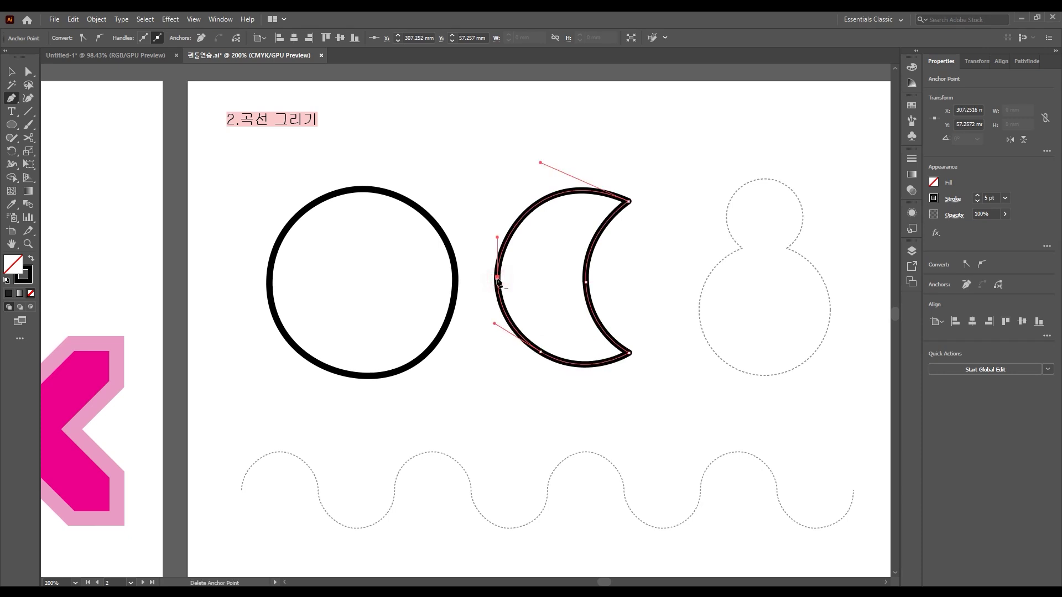
left_click(599, 298, "ctrl")
key("ctrl+z")
key("ctrl+z")
left_click(11, 98)
left_click(630, 353)
left_click_drag(497, 278, 487, 239)
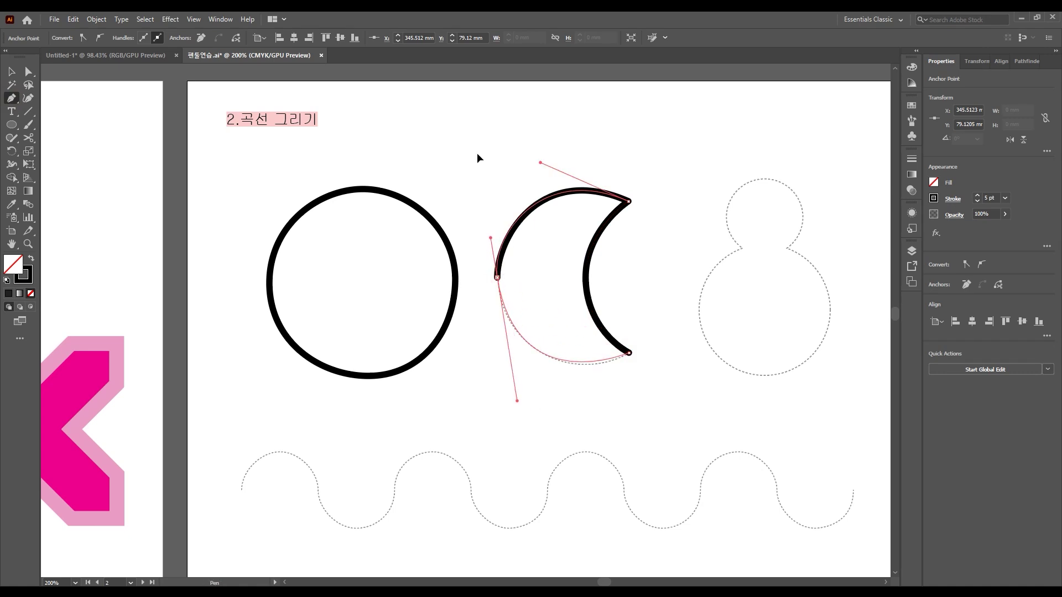
key("ctrl+z")
key("ctrl+z")
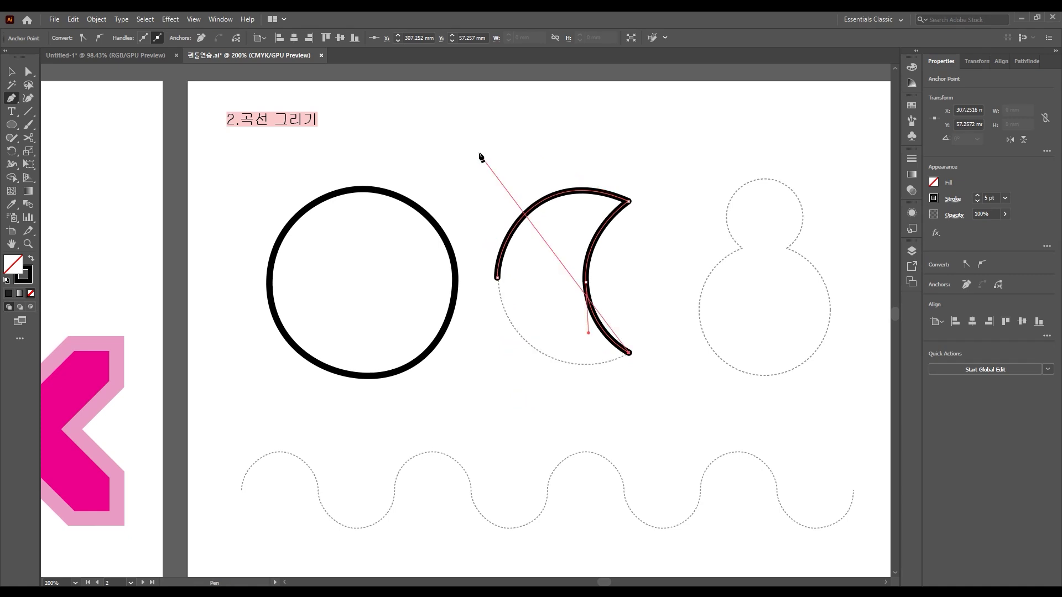
Close the crescent with two curved segments along its lower outer arc, and adjust the lower-left anchor's handle to fit the dotted outline
left_click_drag(535, 349, 485, 316)
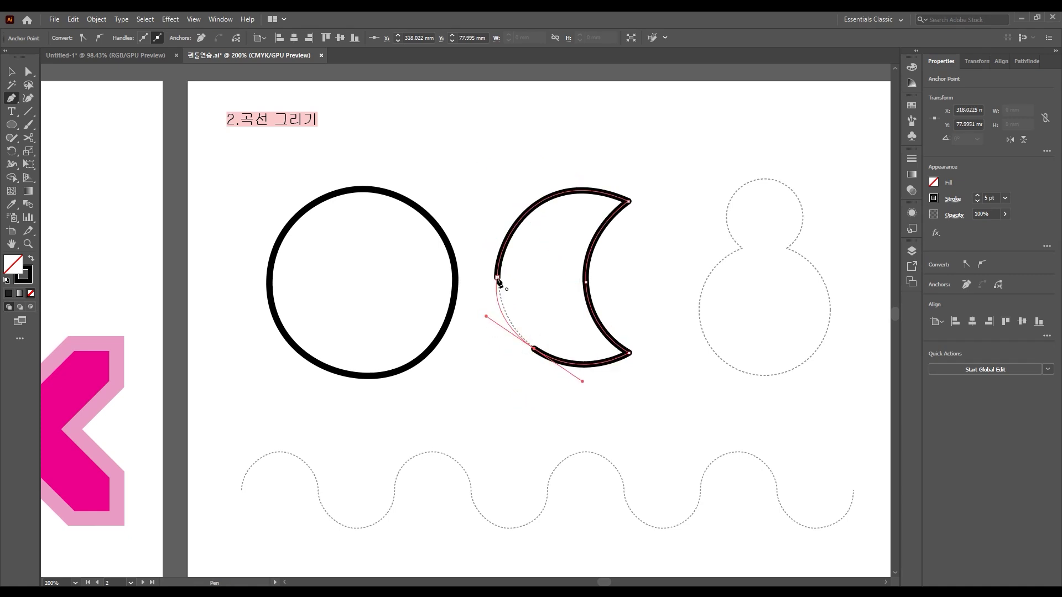
left_click(498, 277)
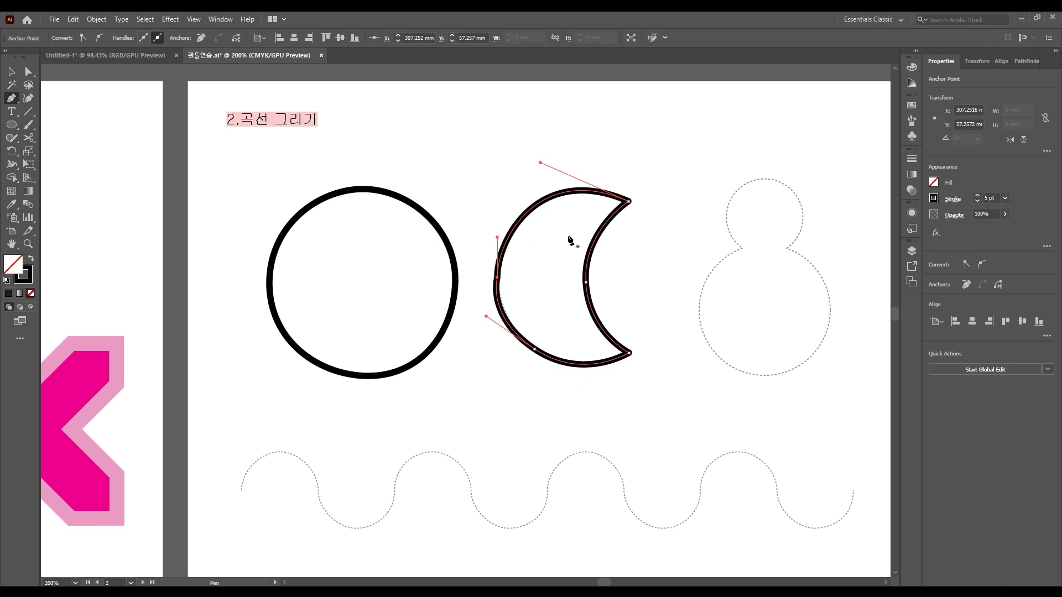
left_click(29, 71)
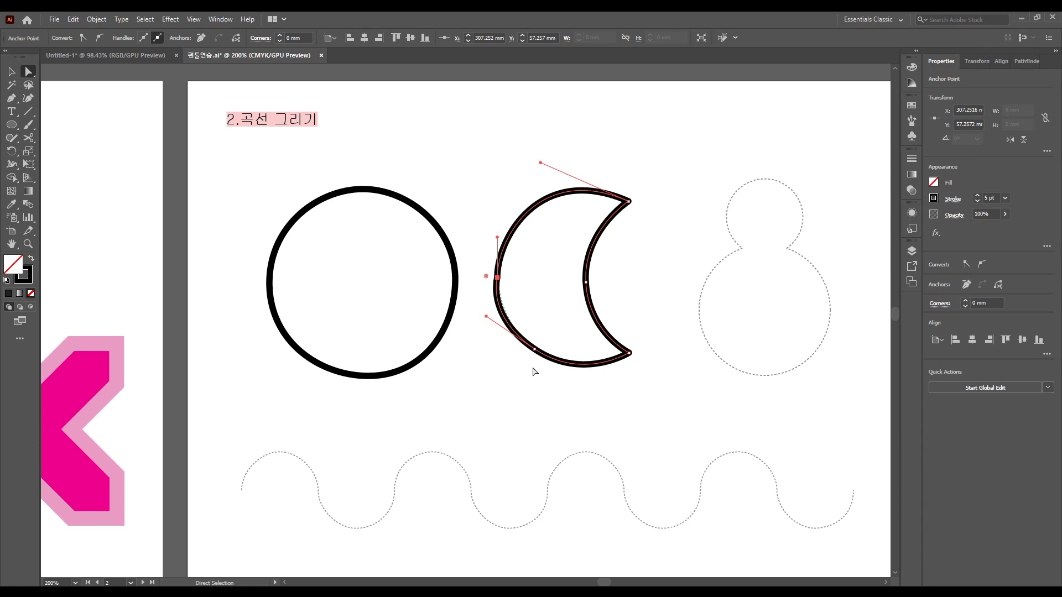
left_click_drag(486, 318, 494, 325)
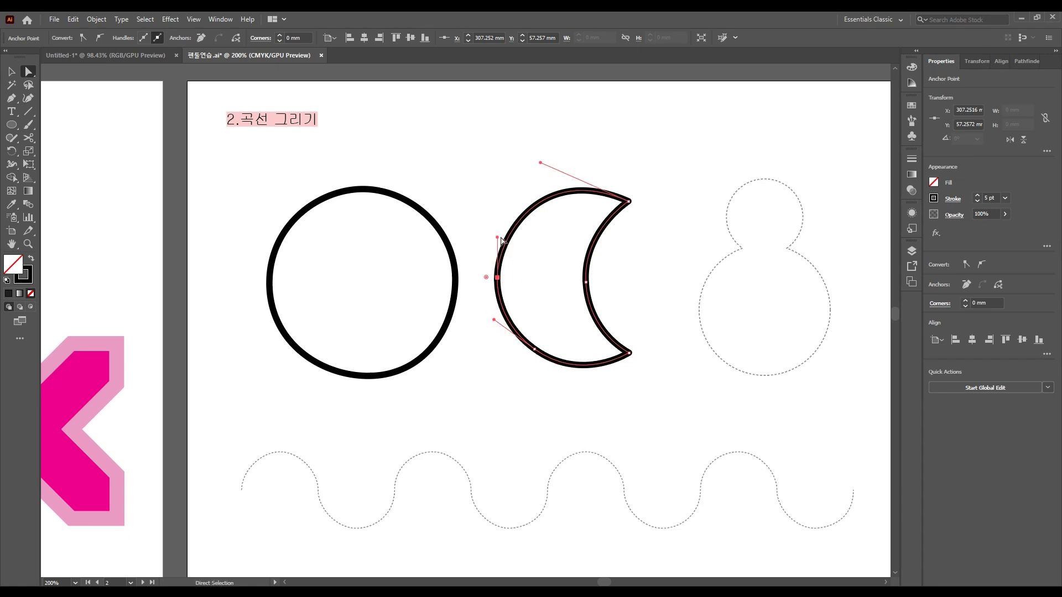
Trace the snowman head's upper-right arc from its top to its rightmost point with the Pen tool, and shorten the end point's outgoing handle
left_click(532, 215)
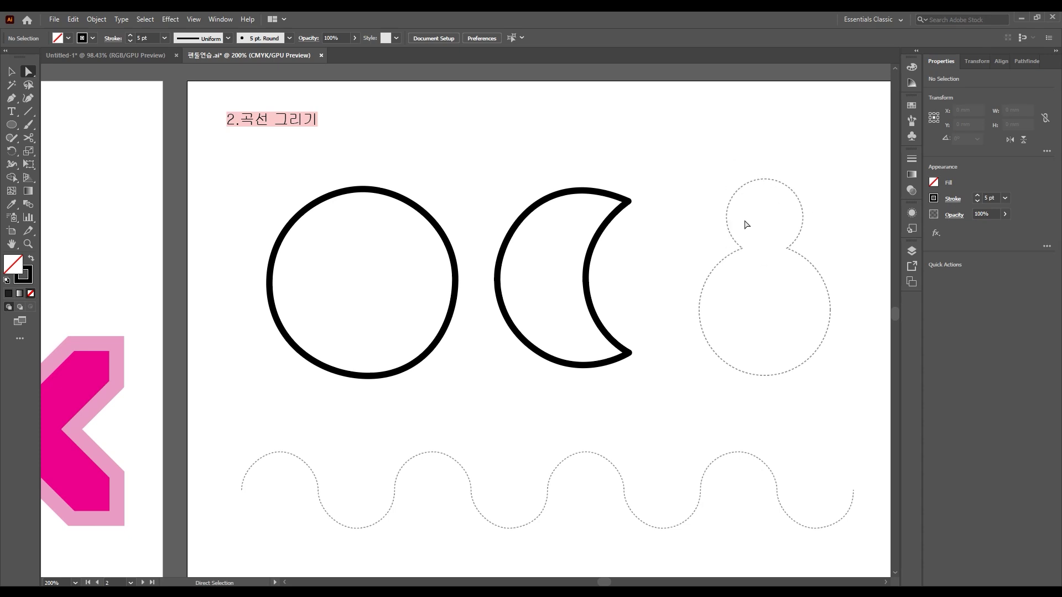
key("p")
left_click(764, 178)
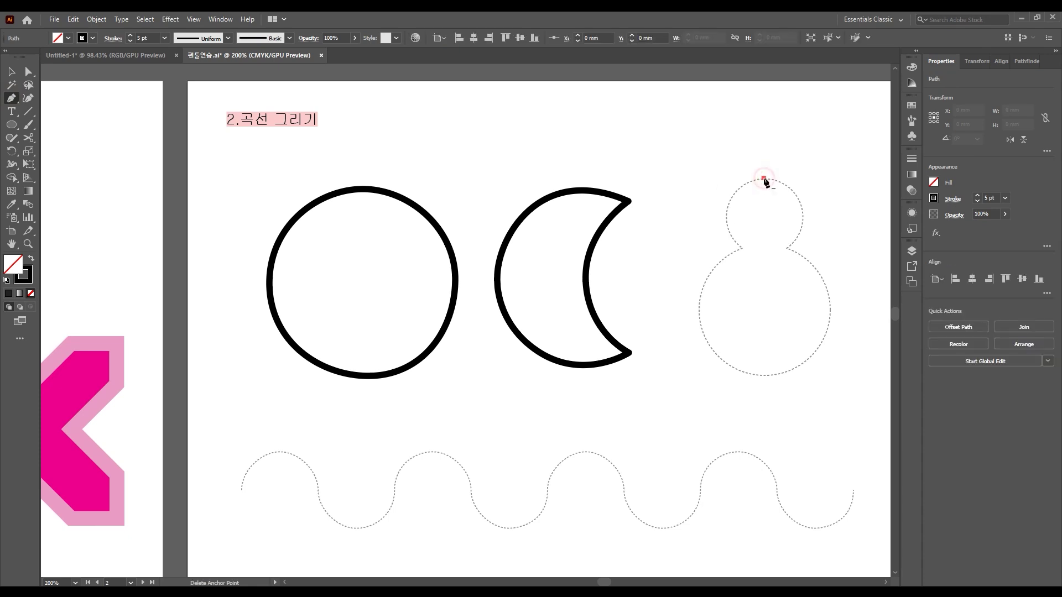
left_click_drag(803, 216, 803, 251)
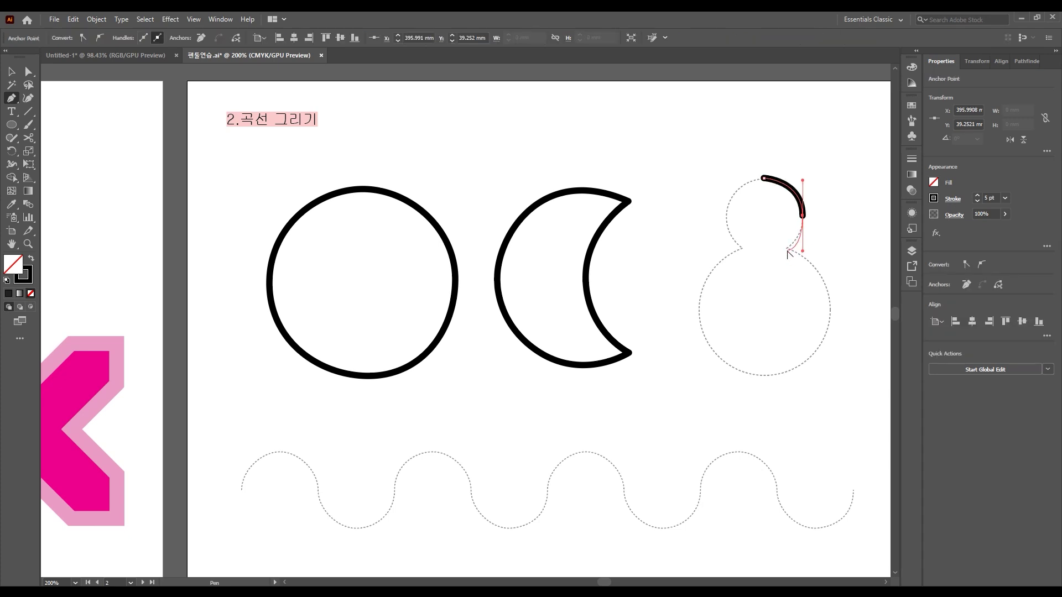
scroll(788, 254, "up", 3)
scroll(801, 252, "up", 1)
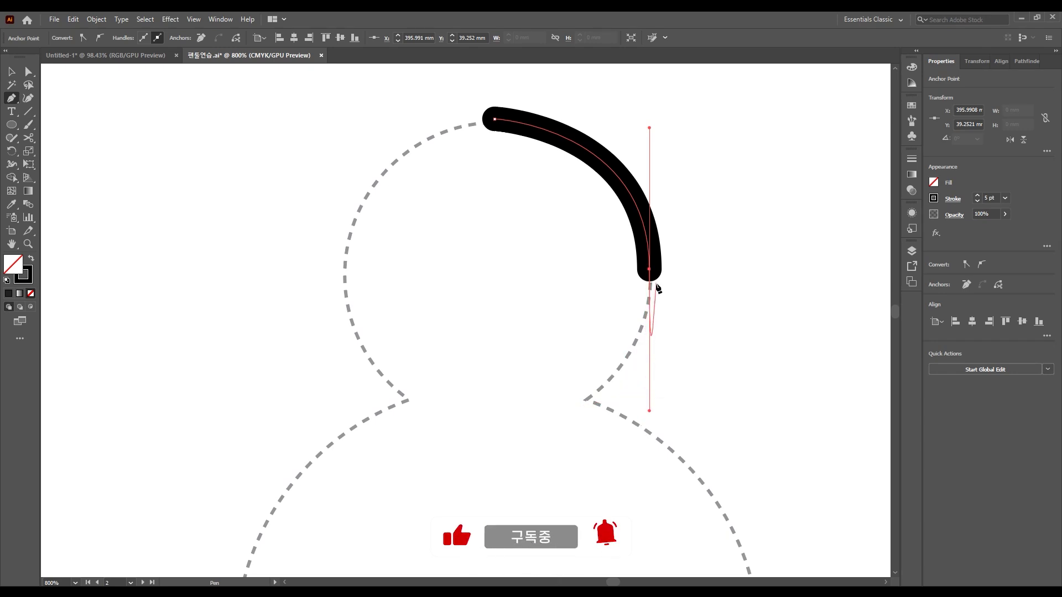
left_click_drag(650, 412, 650, 382)
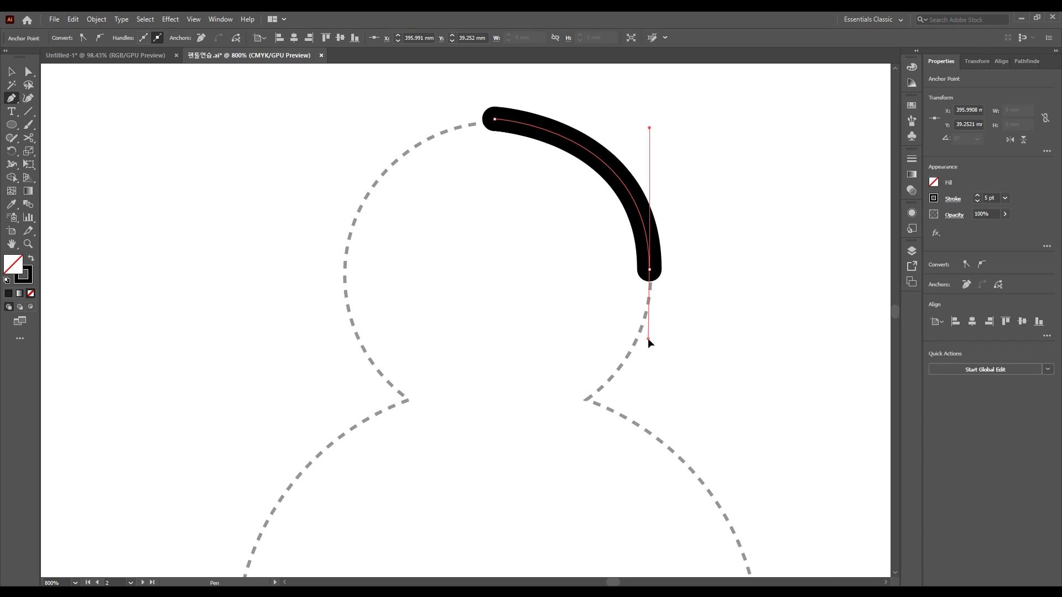
left_click(648, 338)
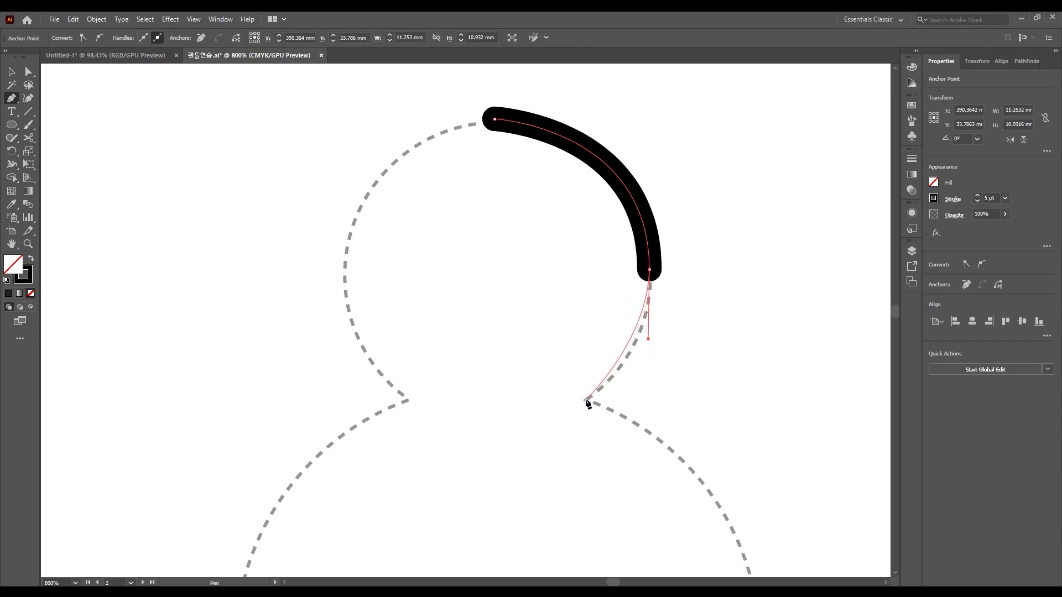
Curve the path down to the right neck corner, and redirect that anchor's outgoing handle along the body's dotted outline
left_click_drag(586, 399, 553, 419)
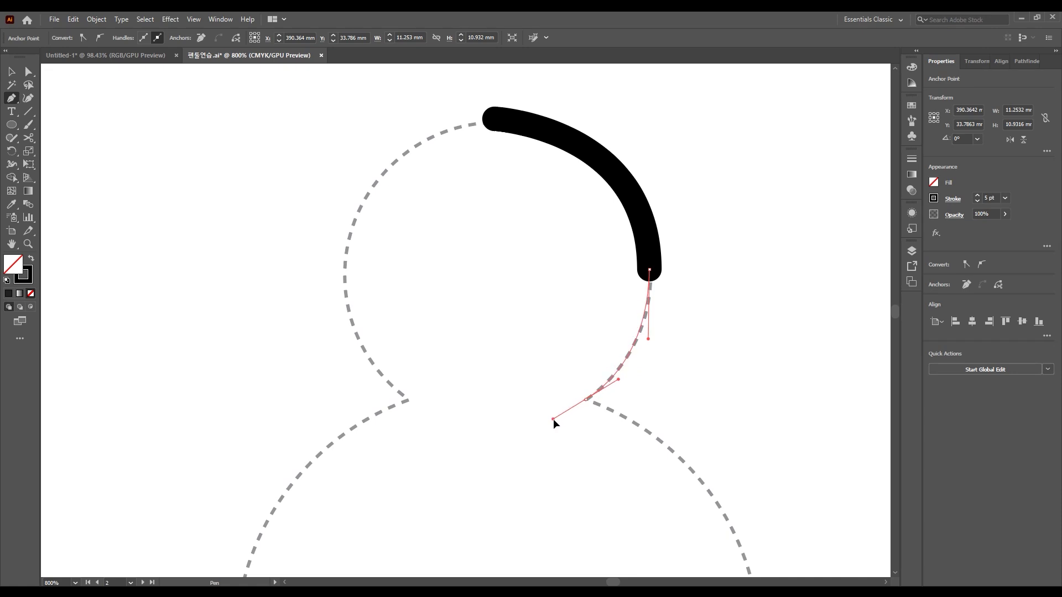
left_click_drag(554, 419, 553, 420)
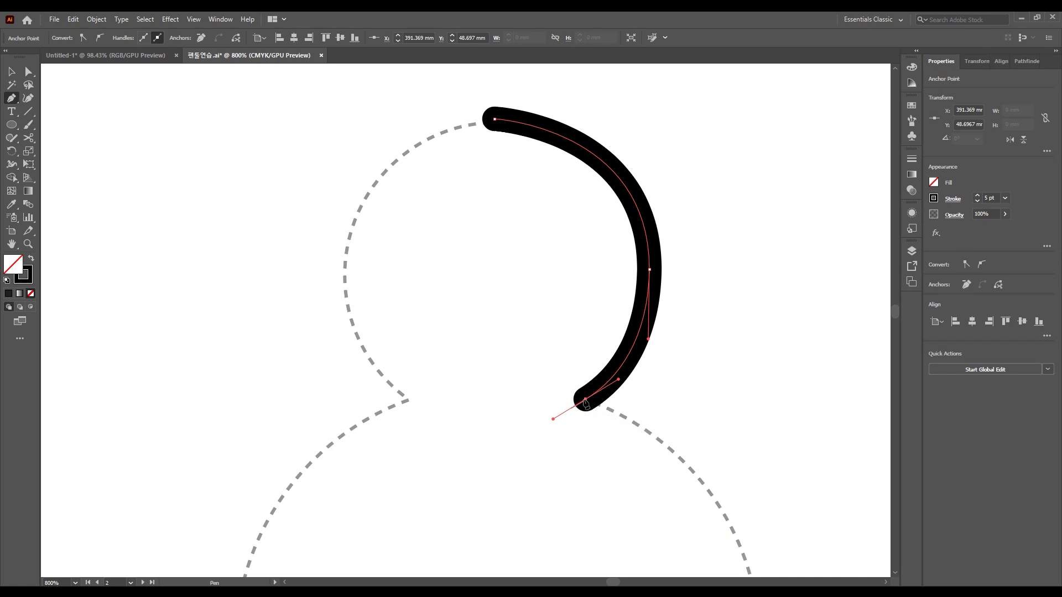
left_click_drag(553, 418, 553, 418)
key("alt")
left_click_drag(553, 420, 556, 421)
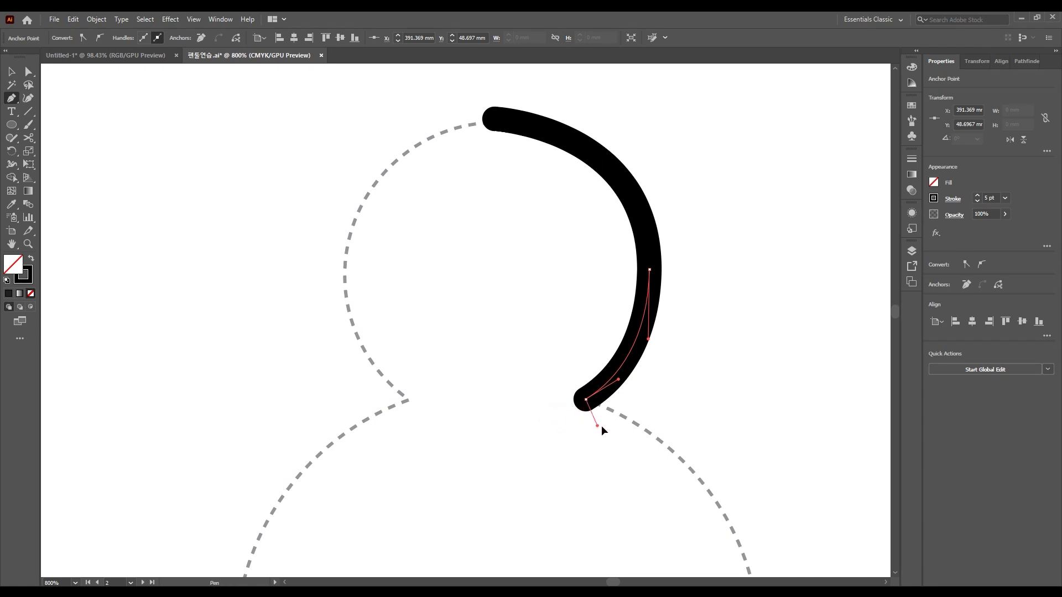
left_click_drag(622, 410, 617, 408)
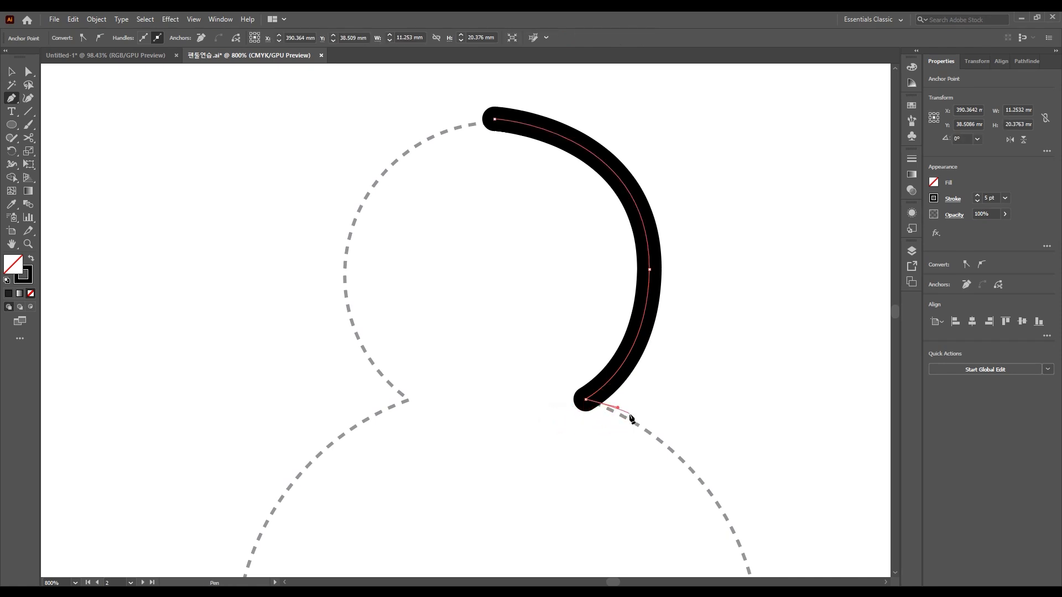
Trace the snowman's body with three curved segments, from the right neck corner through its rightmost and bottom points to its leftmost point
left_click_drag(718, 441, 685, 306)
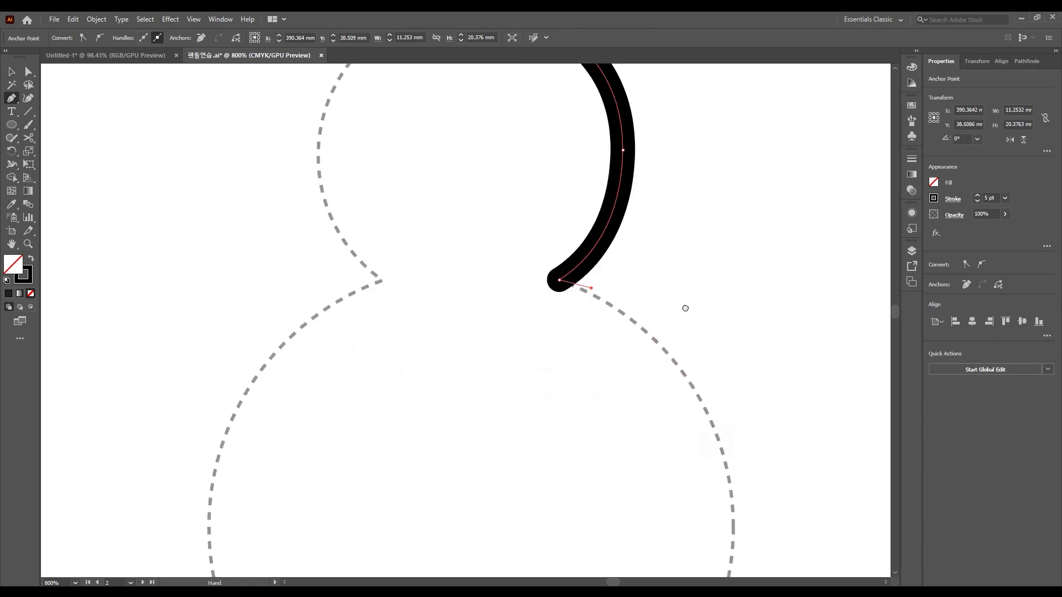
left_click_drag(736, 514, 739, 472)
left_click_drag(741, 430, 736, 382)
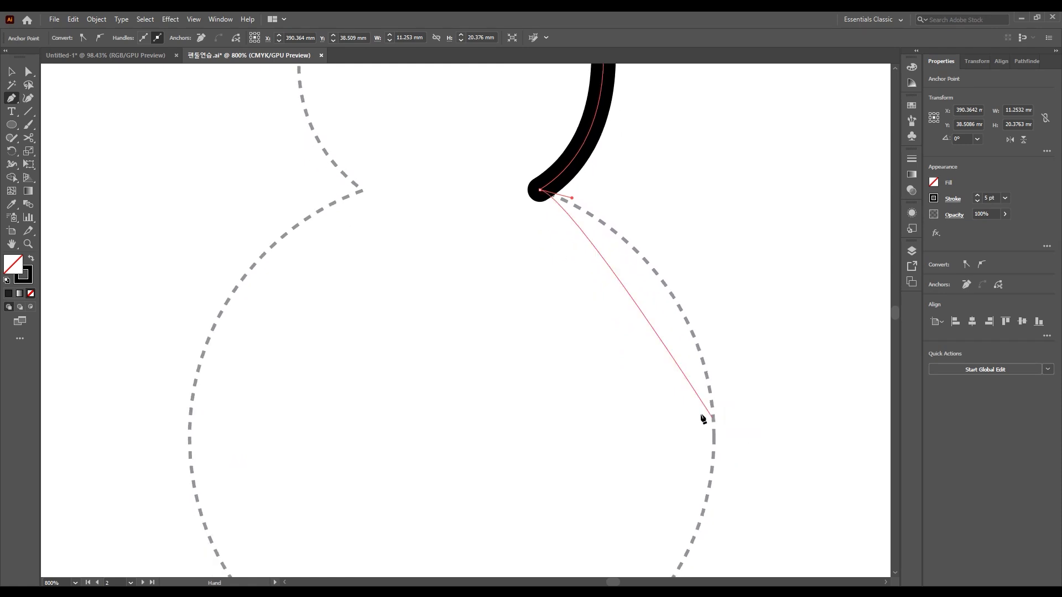
scroll(669, 419, "down", 2)
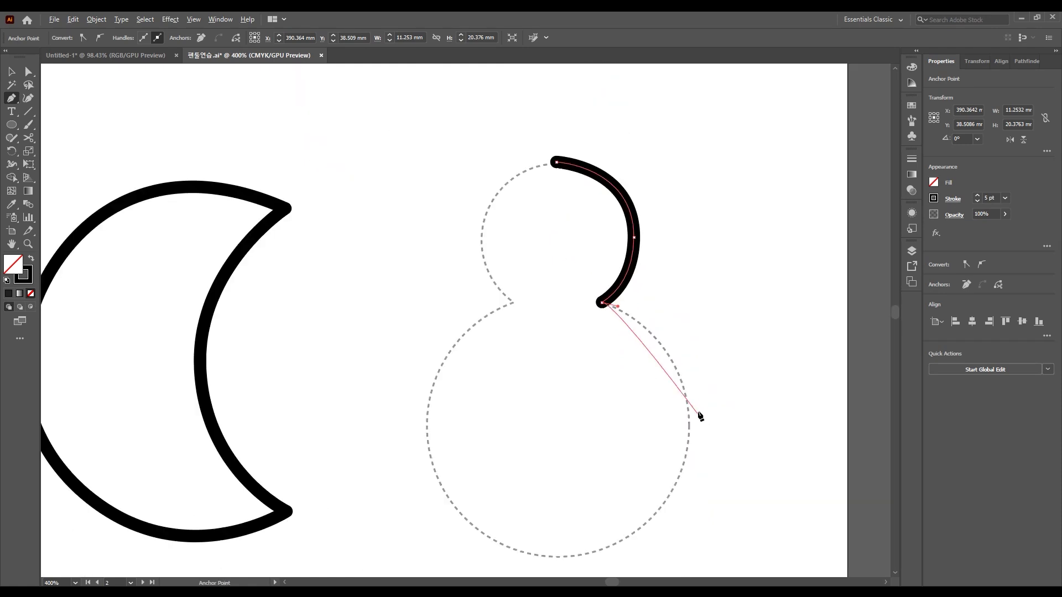
left_click_drag(690, 427, 691, 513)
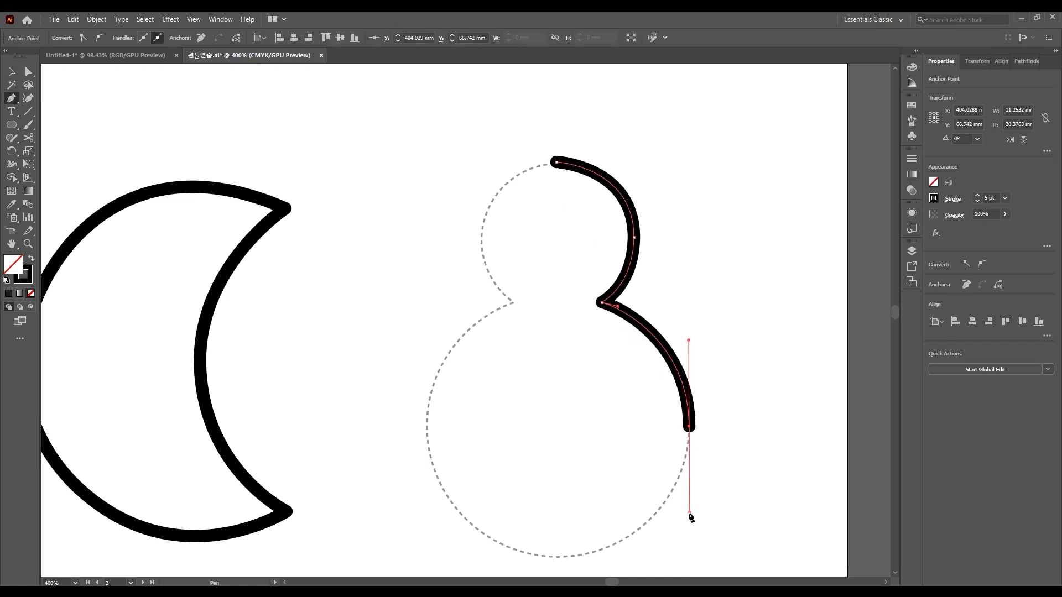
left_click_drag(559, 559, 503, 558)
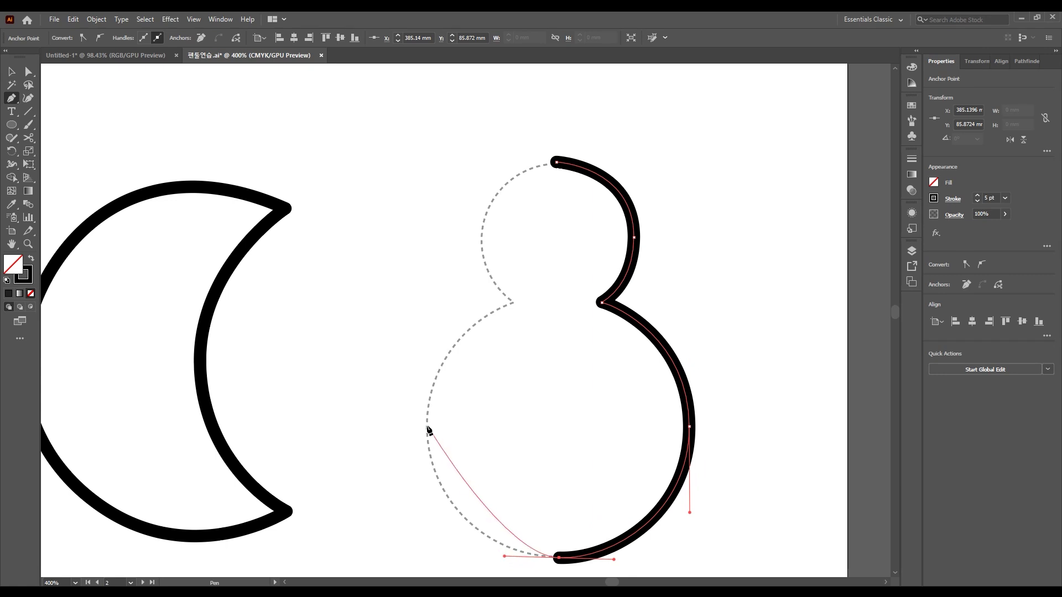
left_click_drag(427, 427, 426, 337)
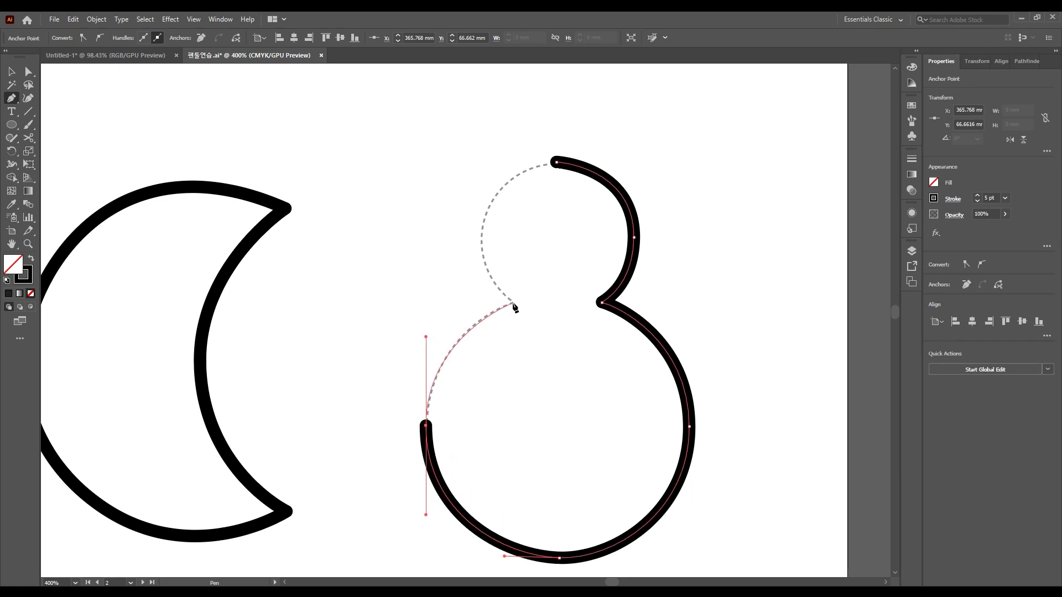
Curve the path up to the left neck corner, and redirect that anchor's outgoing handle along the head's dotted outline
left_click_drag(514, 303, 525, 298)
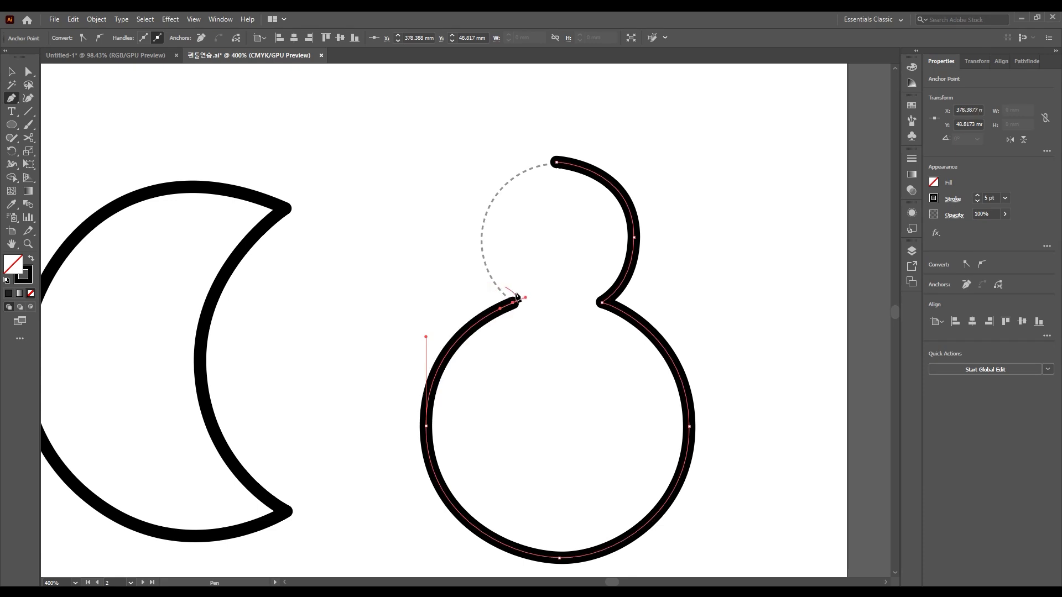
key("alt")
left_click_drag(525, 298, 499, 295)
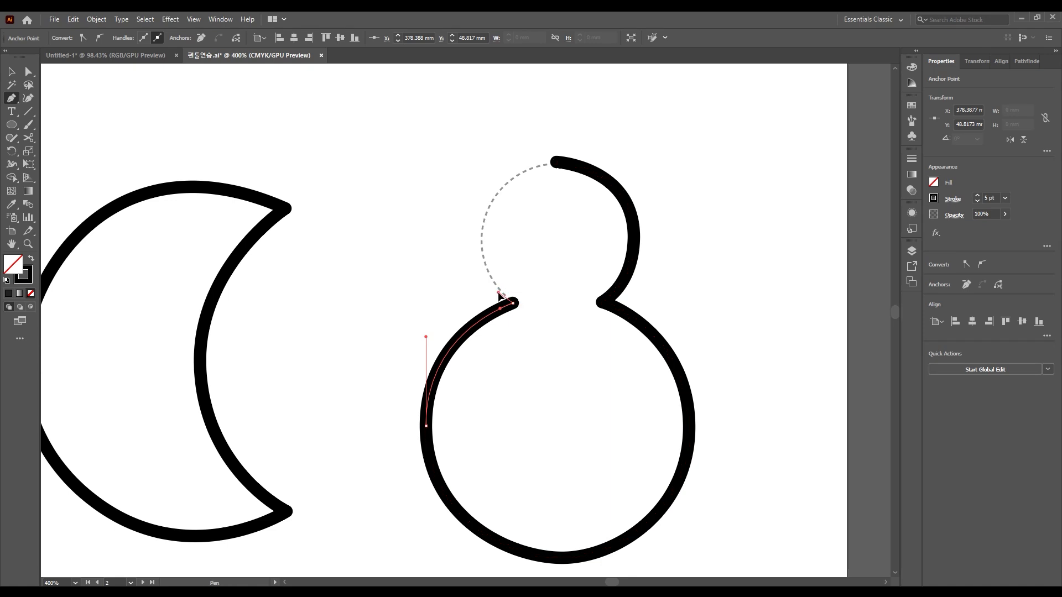
left_click_drag(501, 297, 500, 298)
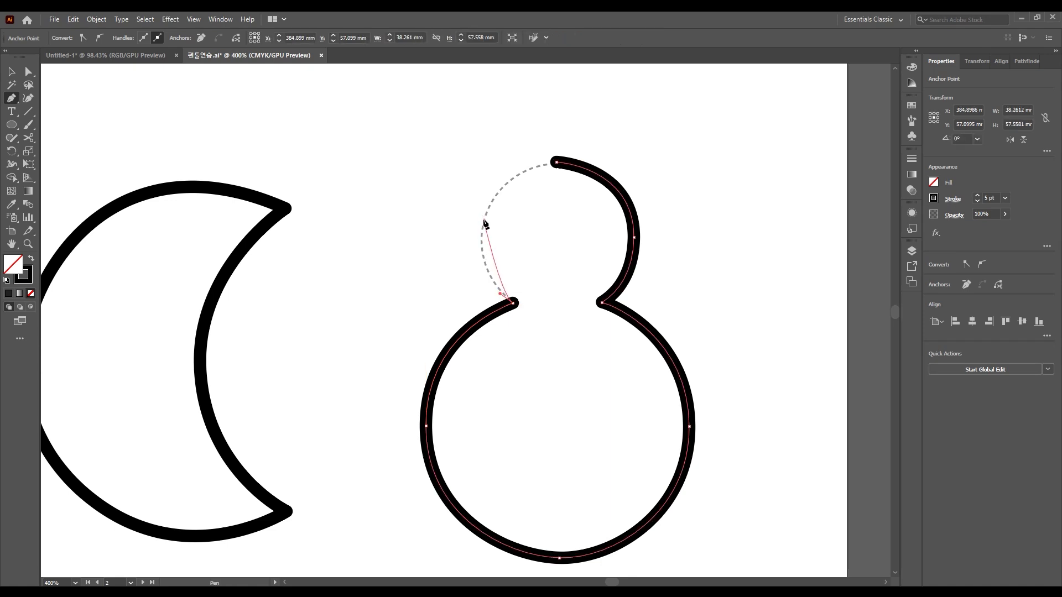
Close the snowman with two curved segments along the head's left side, and adjust the top anchor's handle to smooth the curve
left_click_drag(484, 220, 495, 178)
left_click_drag(556, 162, 582, 162)
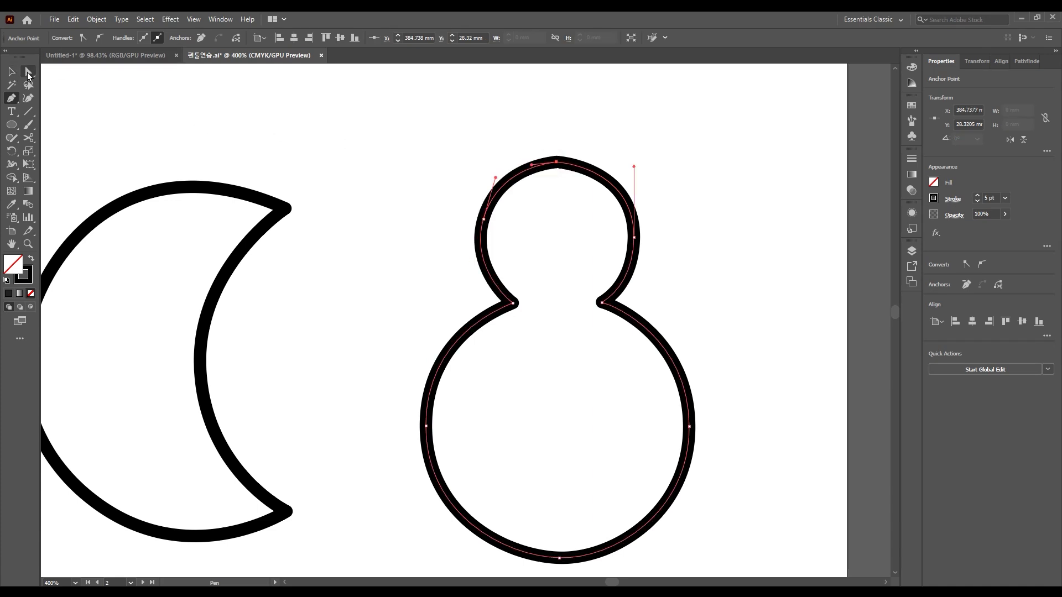
left_click(28, 71)
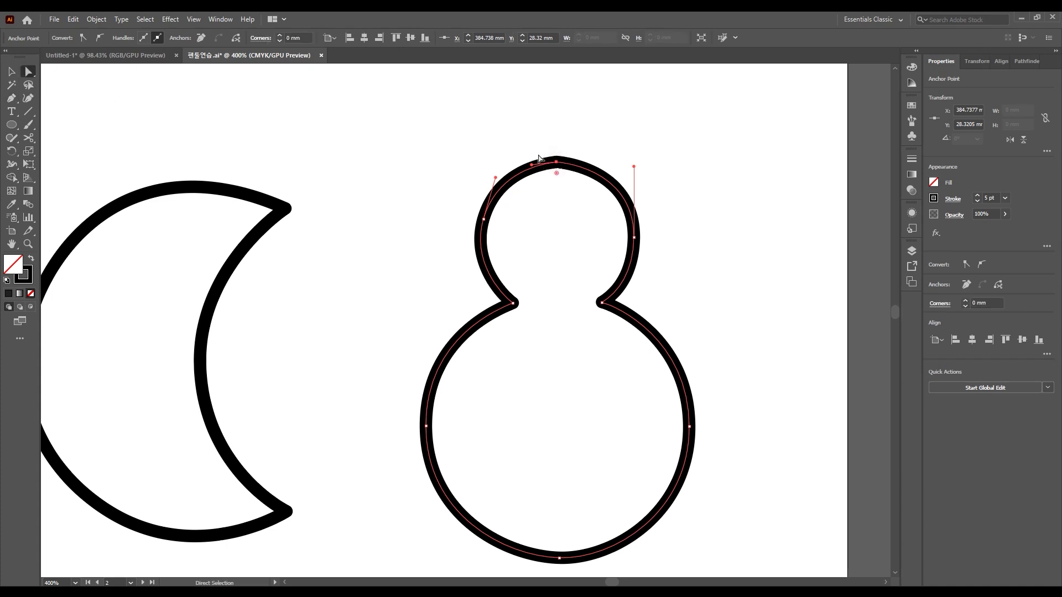
left_click_drag(531, 167, 527, 165)
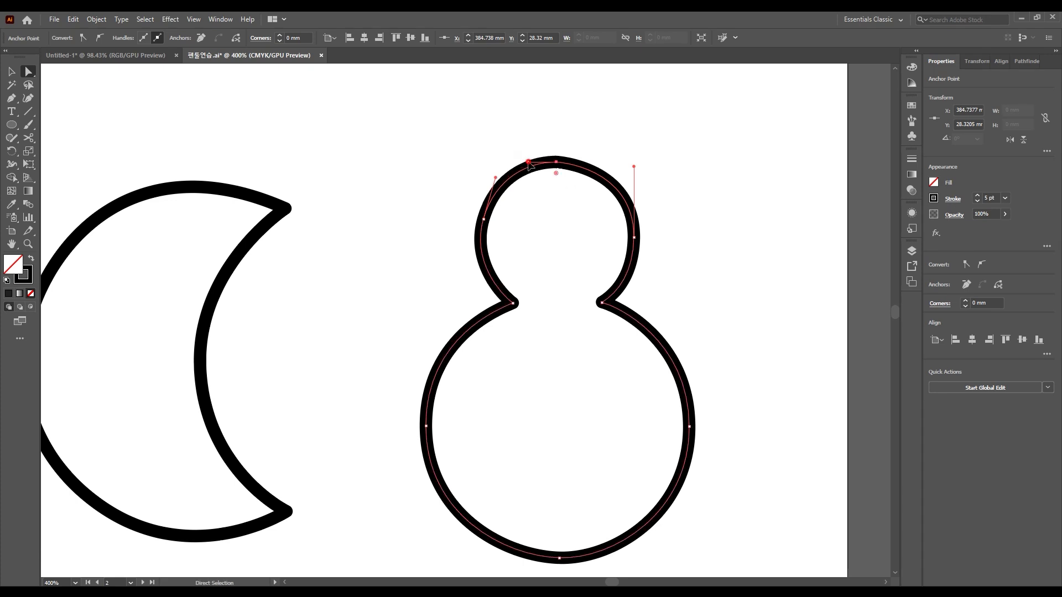
left_click(523, 153)
key("ctrl+0")
key("space")
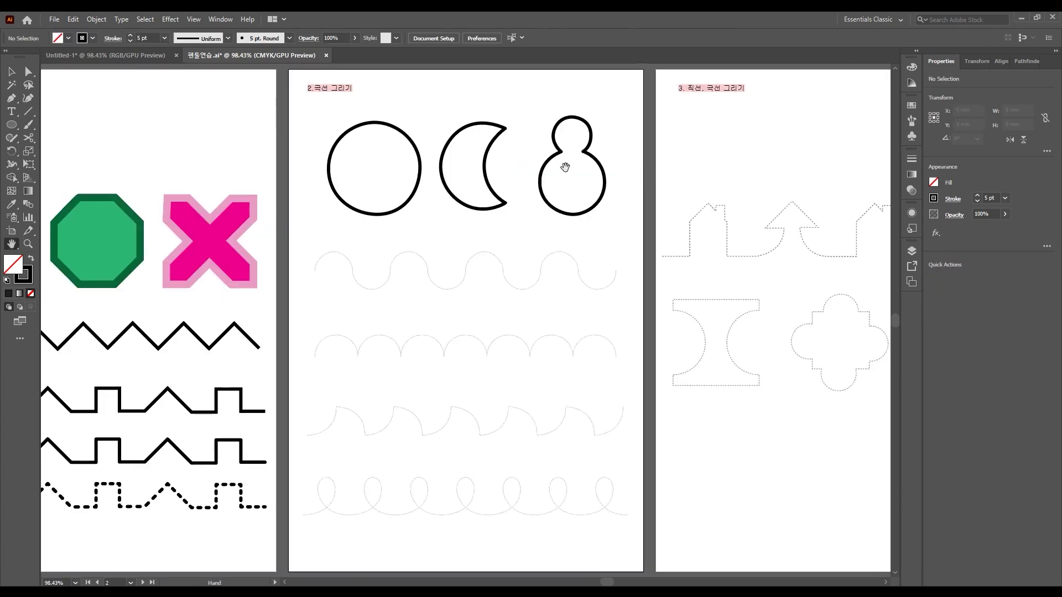
Color the circle with a yellow fill and red stroke, and the crescent with a light blue fill and dark blue stroke
left_click(11, 71)
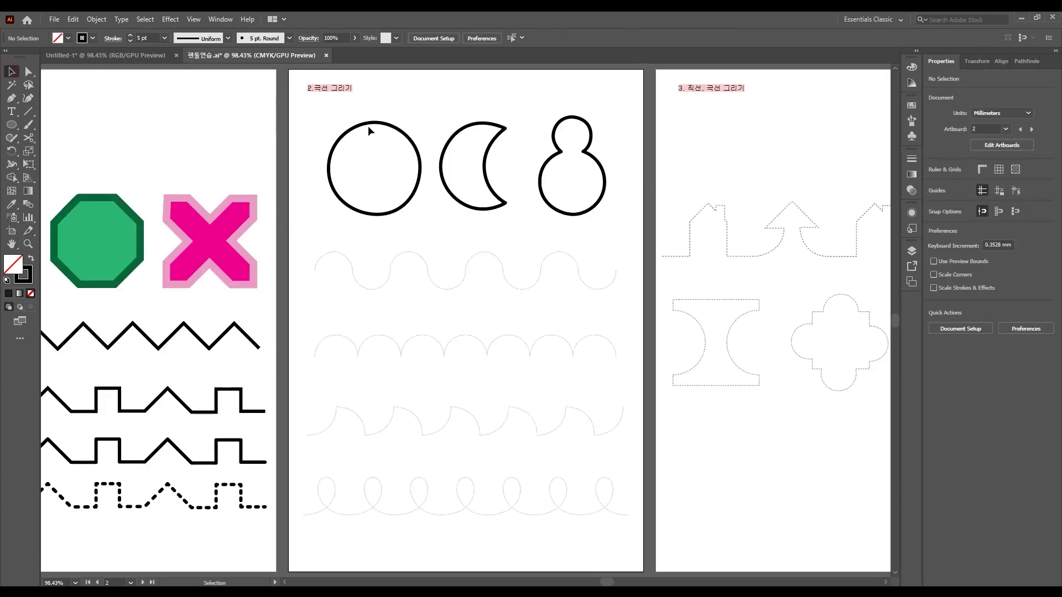
left_click(370, 126)
left_click(934, 182)
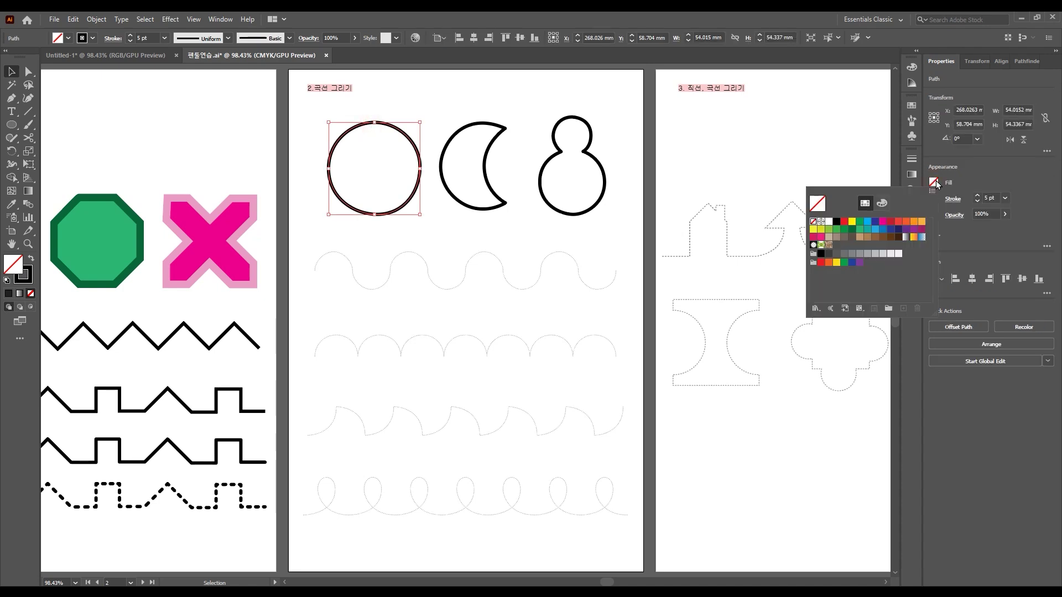
left_click(852, 222)
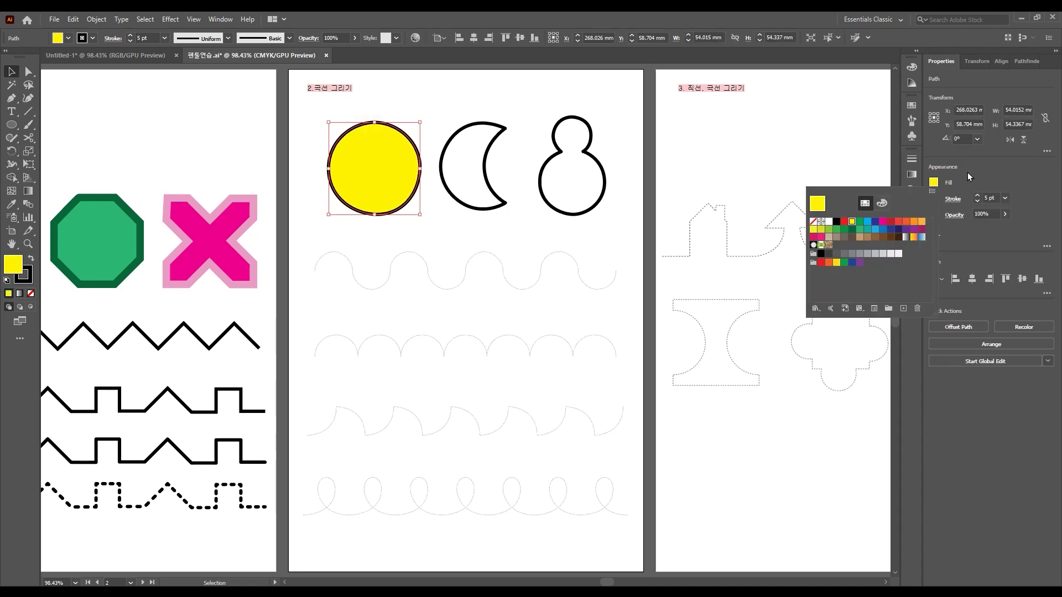
left_click(949, 191)
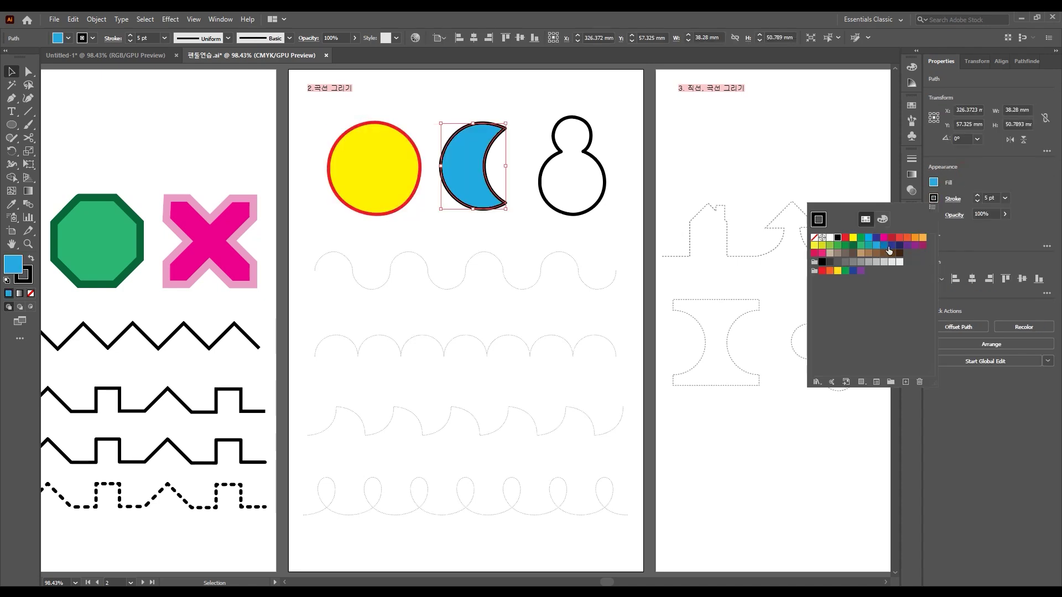
left_click(908, 256)
left_click(984, 177)
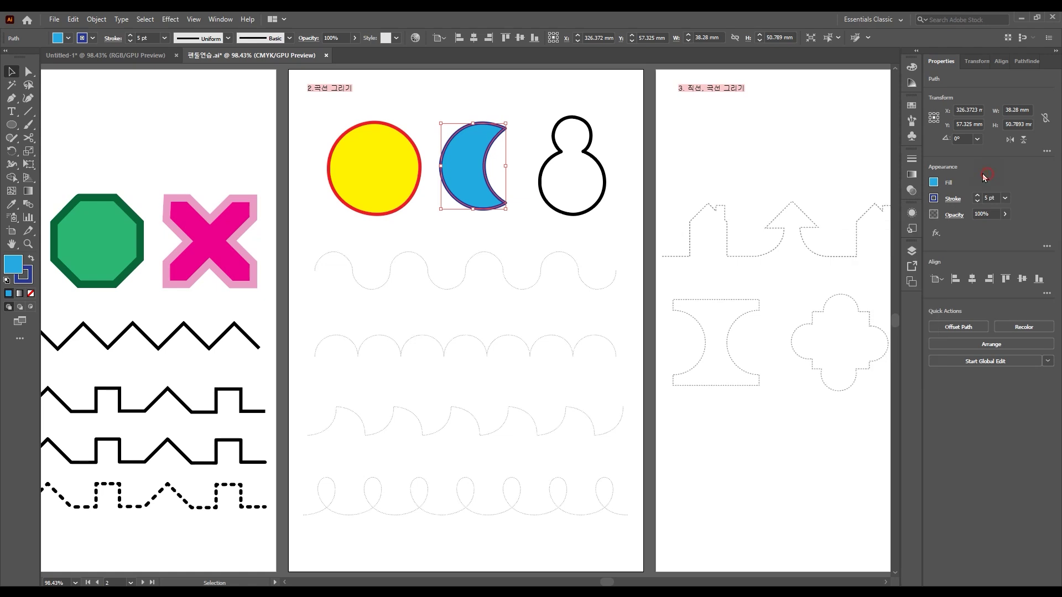
Give the snowman shape a green fill and a dark green stroke, and deselect it
left_click(582, 125)
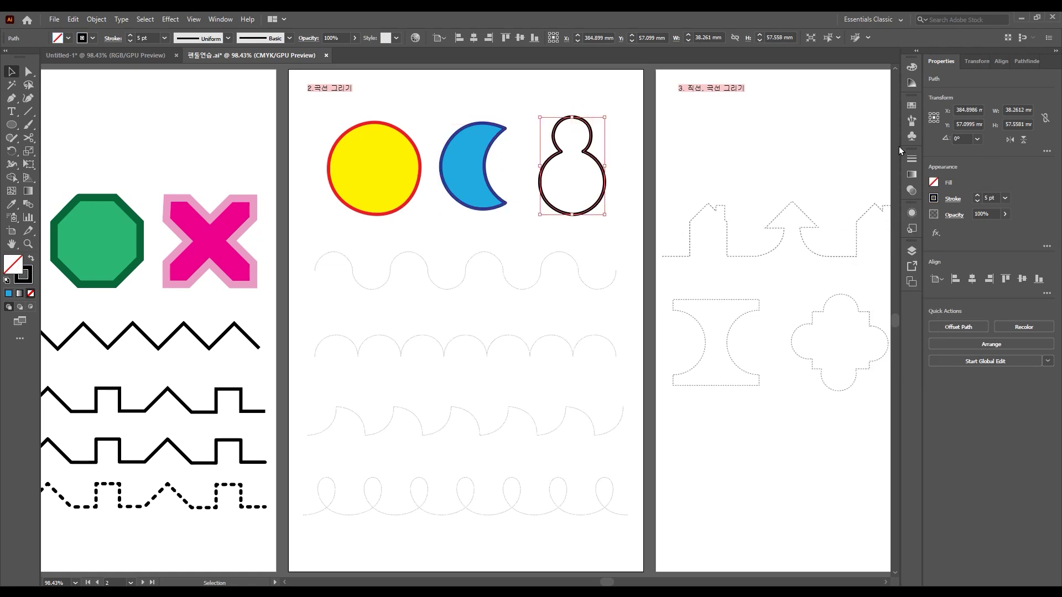
left_click(934, 182)
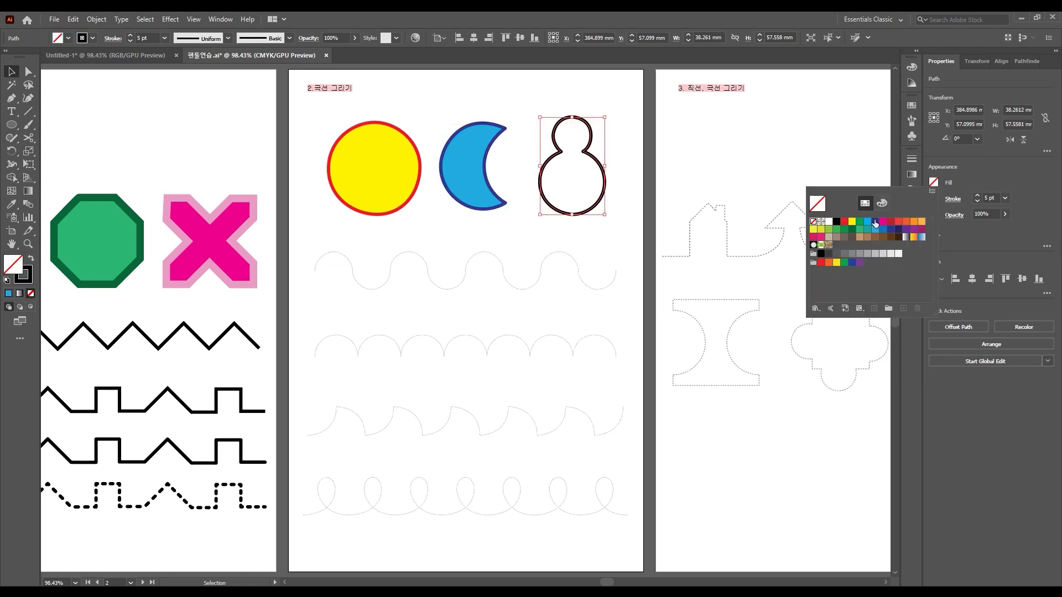
left_click(837, 229)
left_click(968, 177)
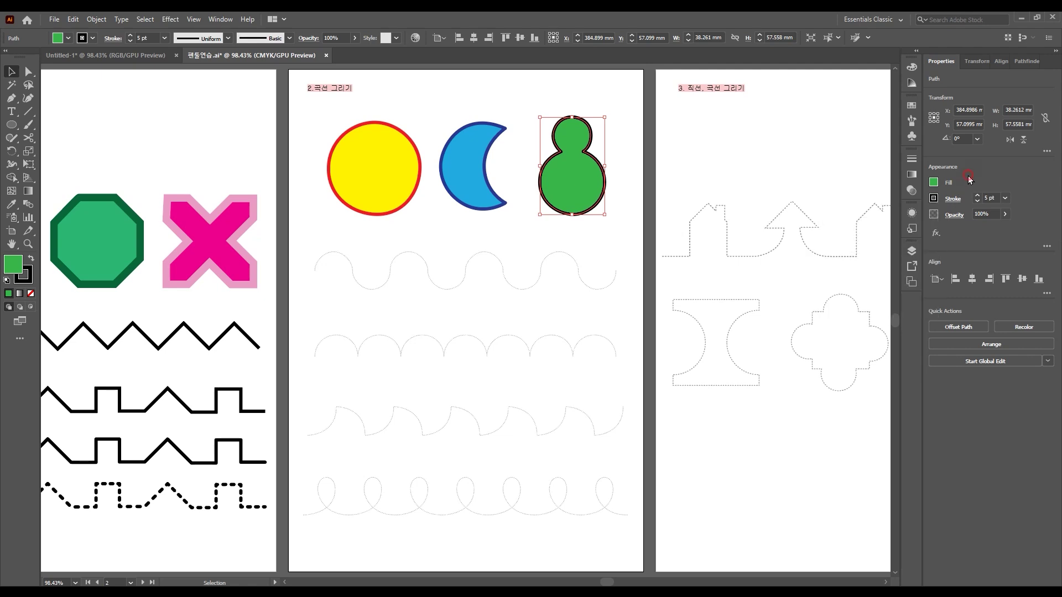
left_click(934, 198)
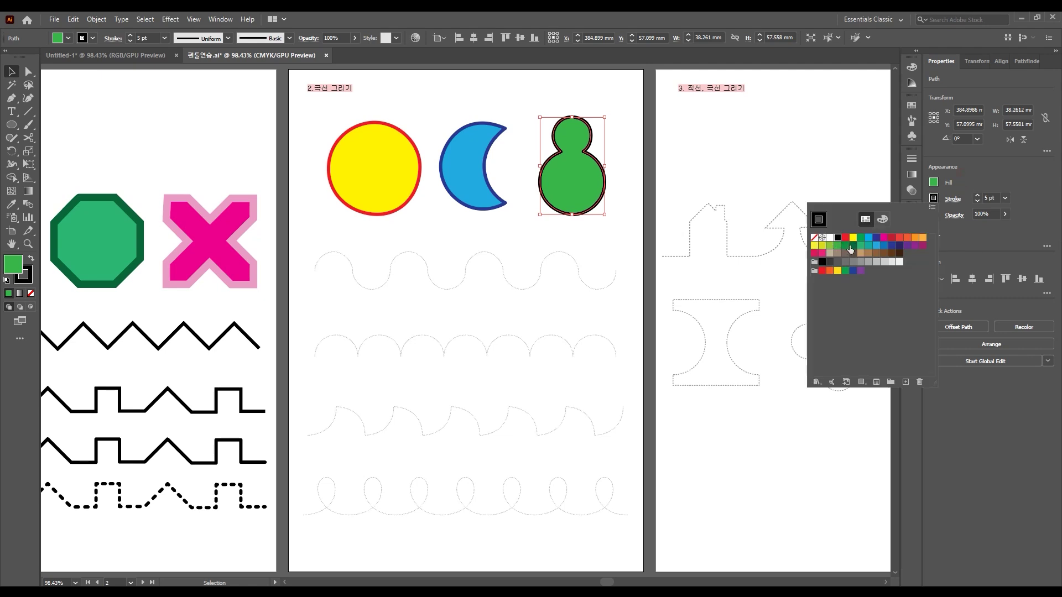
left_click(853, 246)
left_click(606, 158)
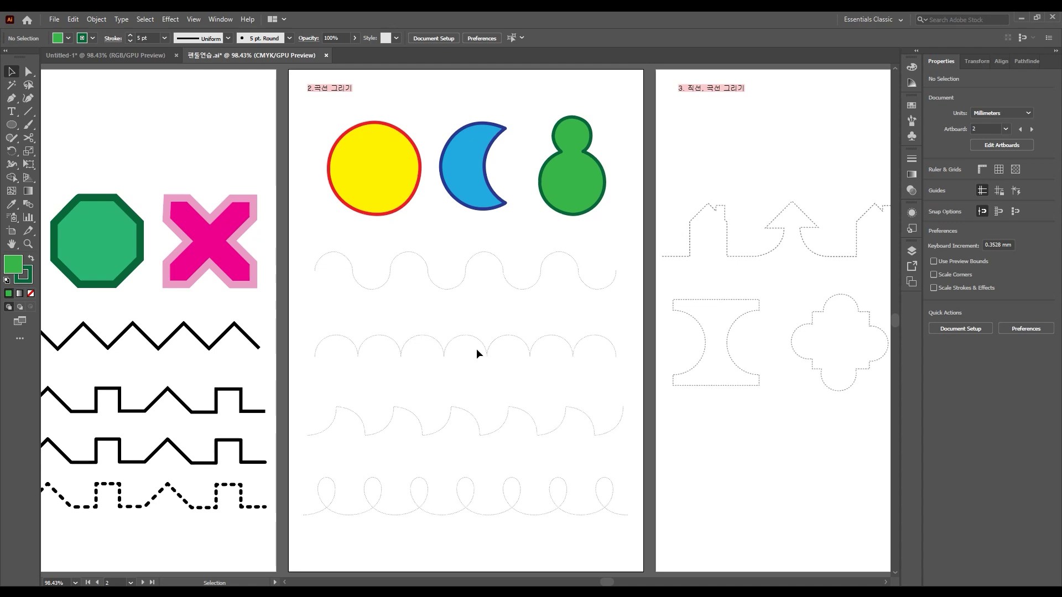
Trace the first arch of the top dotted wavy line with curved Pen segments, starting at its left end
key("p")
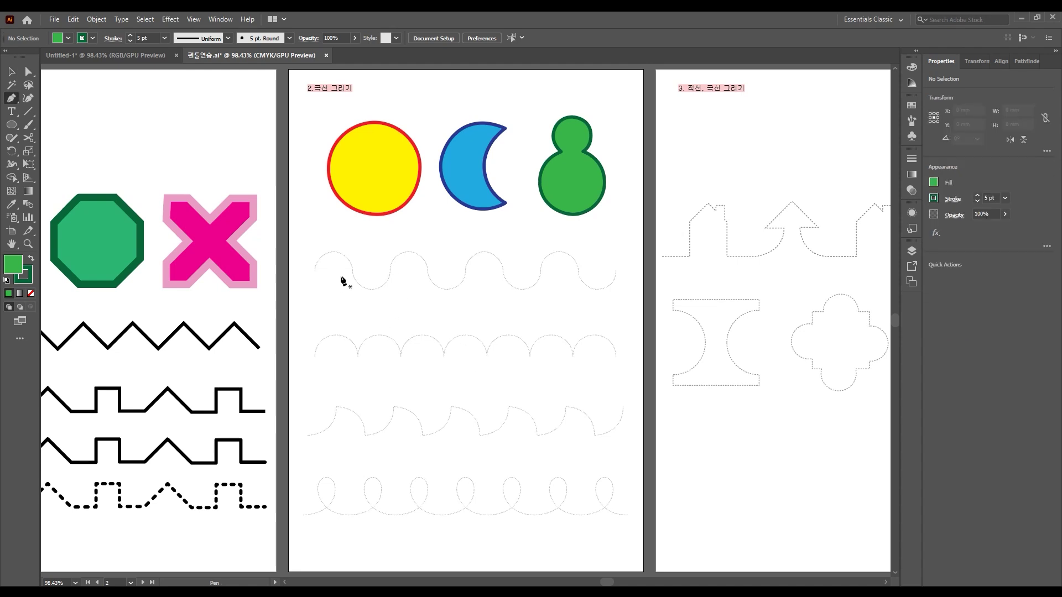
scroll(351, 284, "up", 2)
scroll(350, 283, "up", 2)
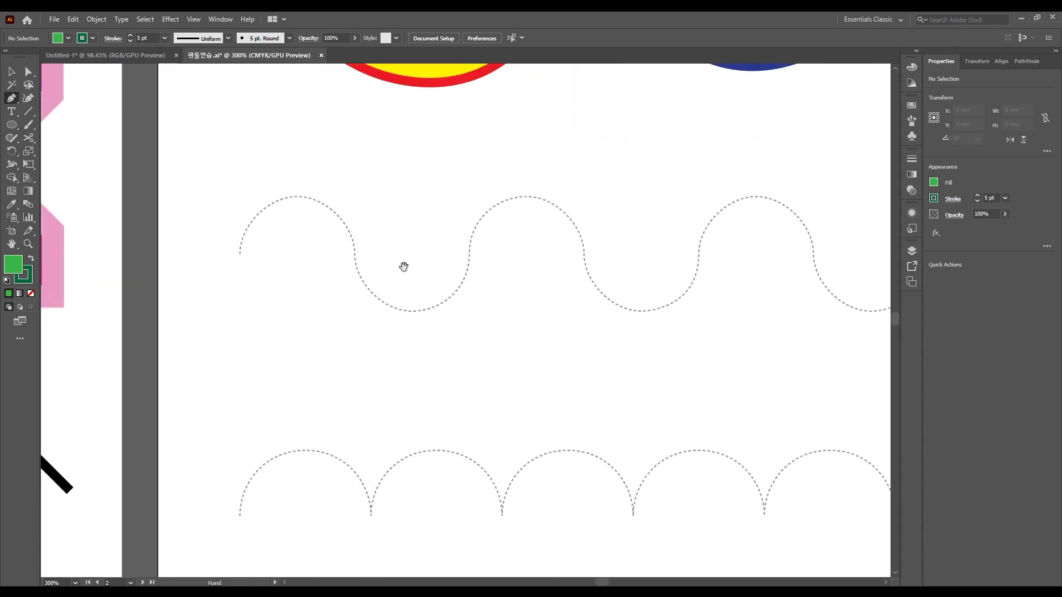
left_click_drag(403, 268, 380, 308)
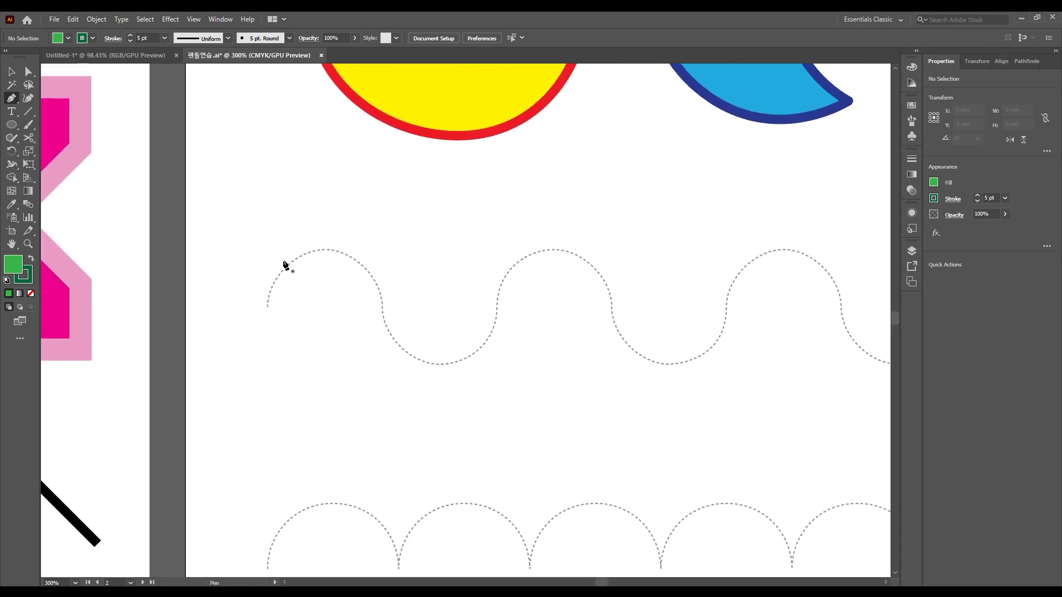
left_click_drag(267, 306, 267, 268)
left_click_drag(322, 250, 344, 251)
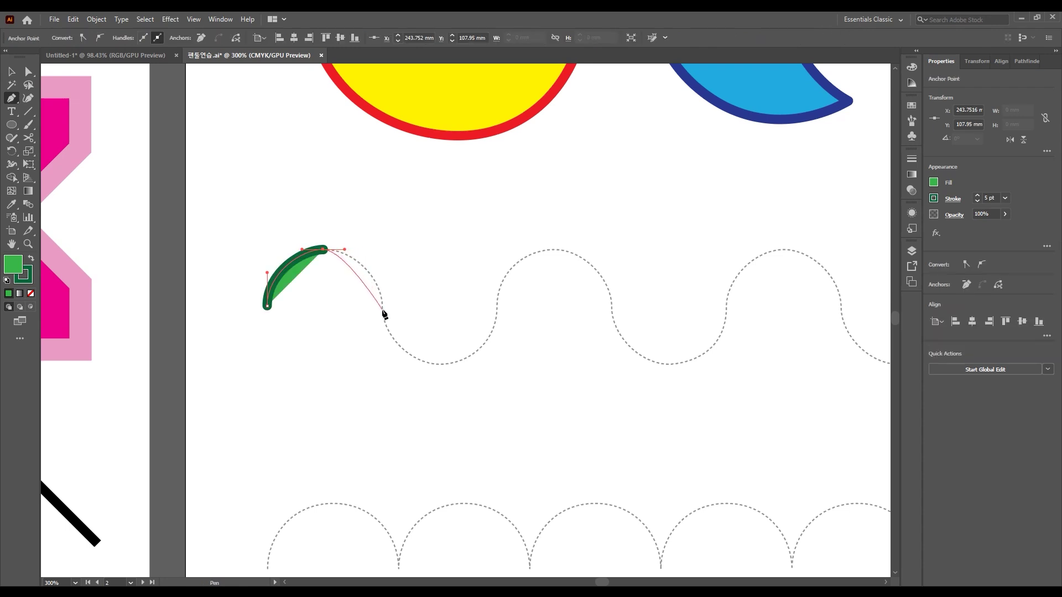
left_click_drag(382, 308, 382, 344)
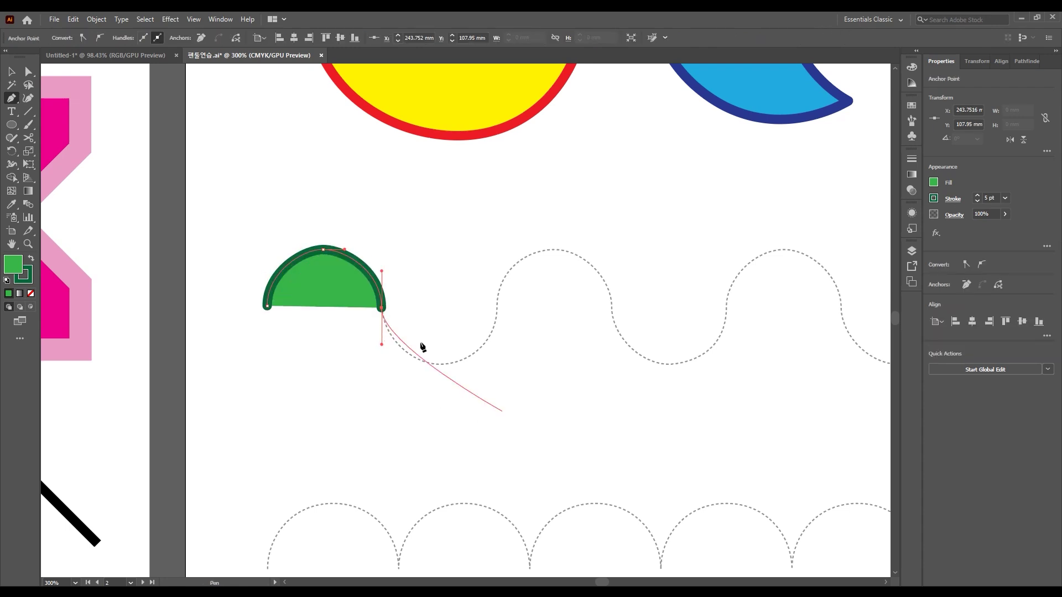
Trace the wave's first trough, then shorten its end anchor's outgoing handle and curve up to the second crest
left_click_drag(438, 364, 453, 364)
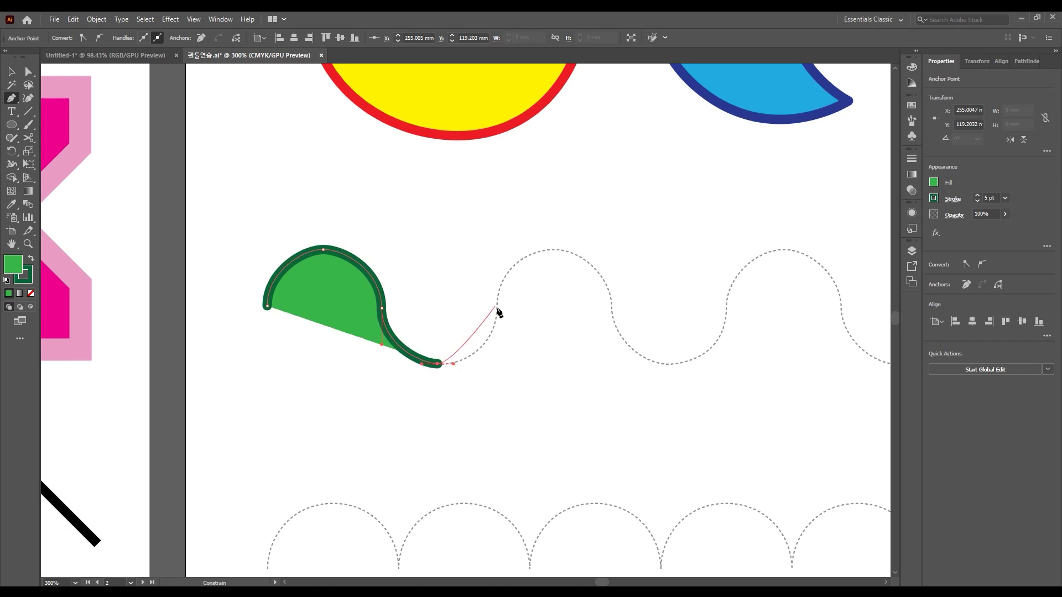
left_click_drag(498, 306, 505, 254)
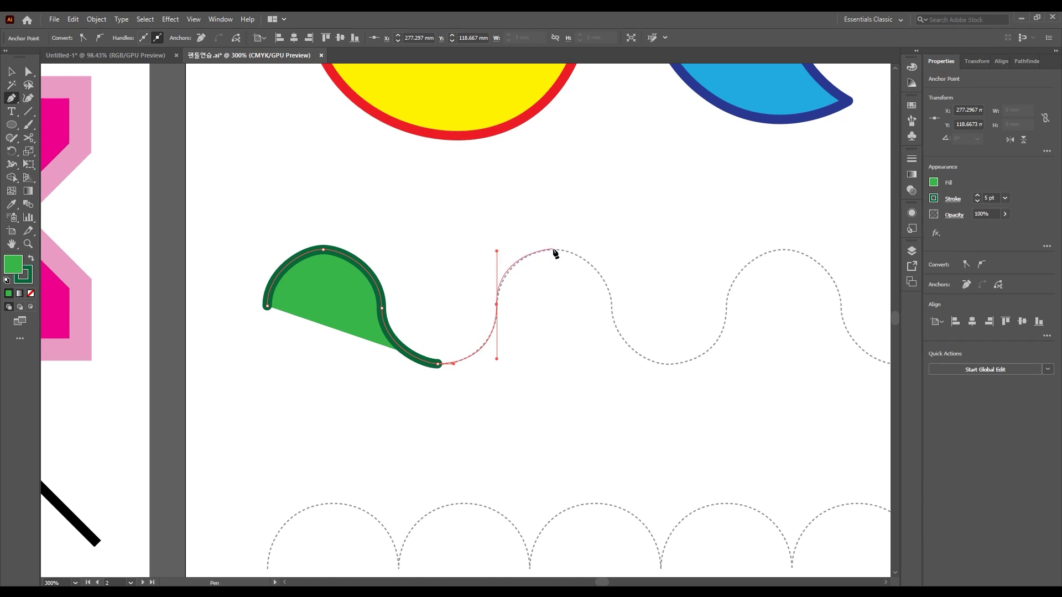
key("alt")
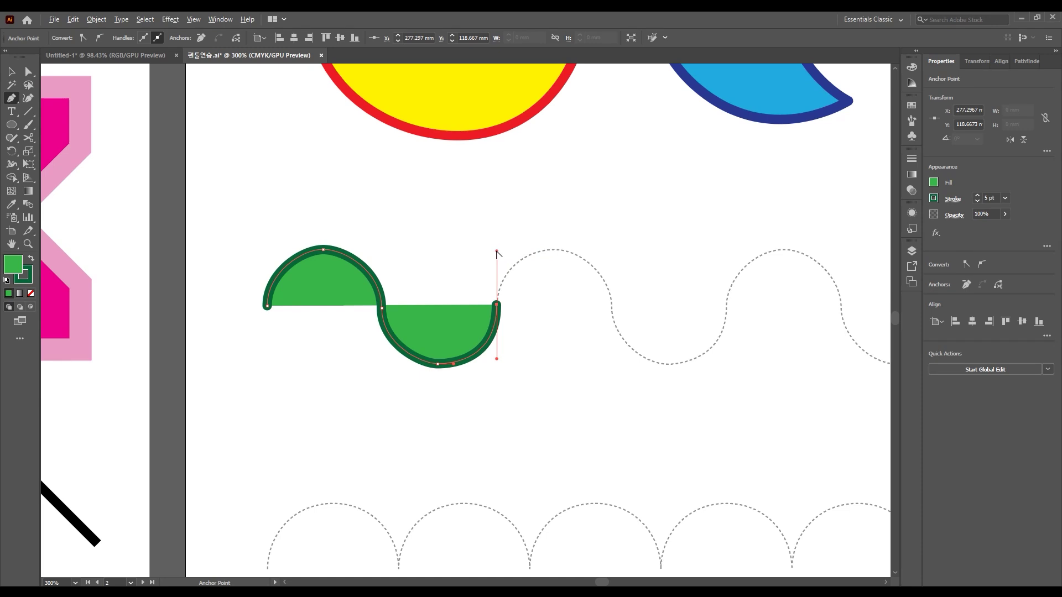
mouse_move(496, 250)
left_mouse_down()
mouse_move(497, 269)
mouse_move(563, 250)
left_mouse_up()
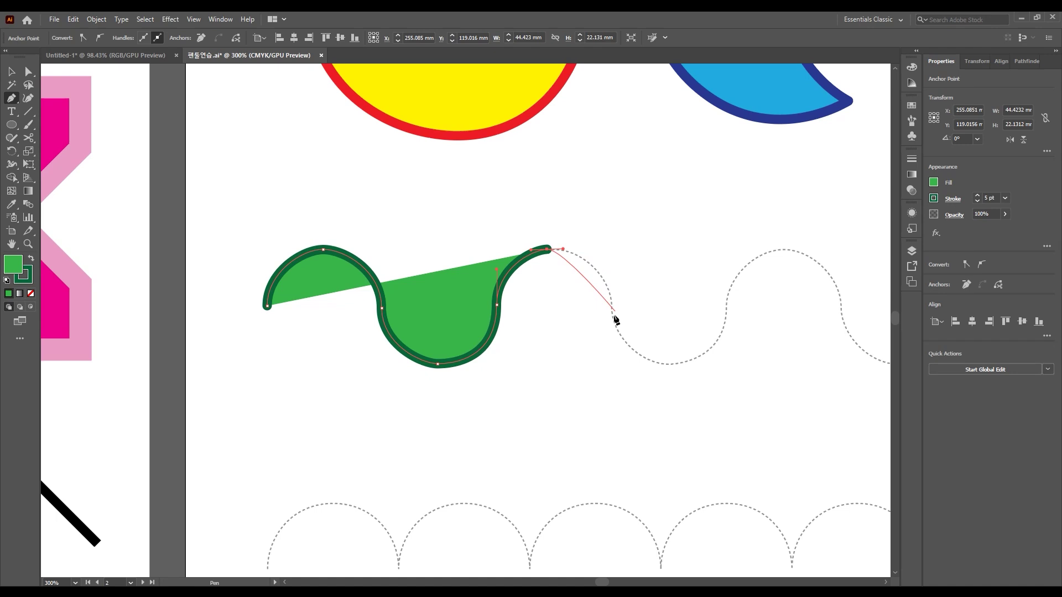
Continue the wavy path down from the second crest, through the second trough and over the third arch
left_click_drag(610, 313, 611, 343)
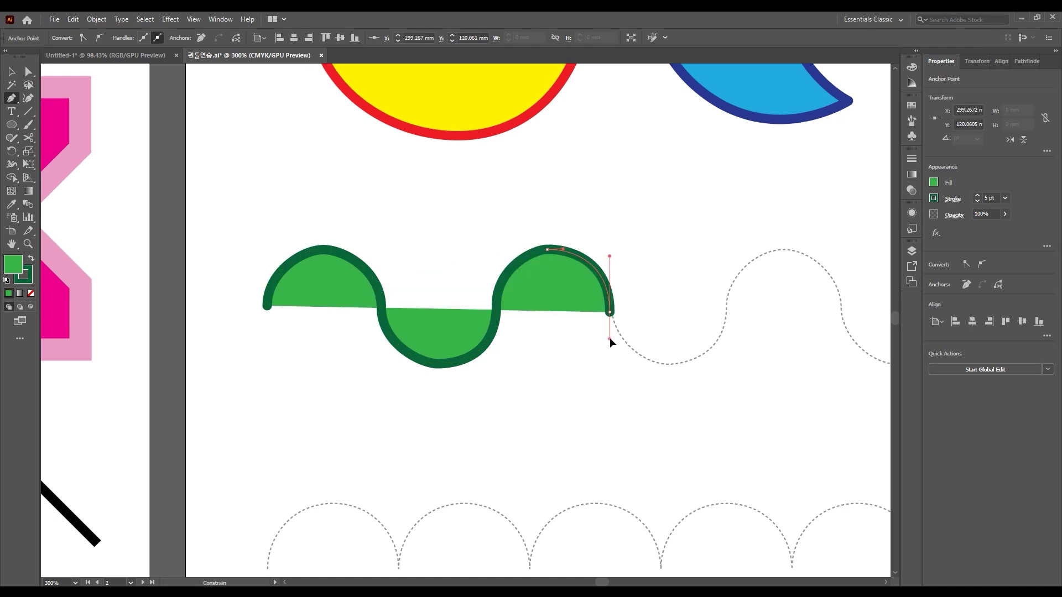
left_click_drag(609, 350, 609, 348)
left_click_drag(669, 365, 683, 366)
left_click(727, 306)
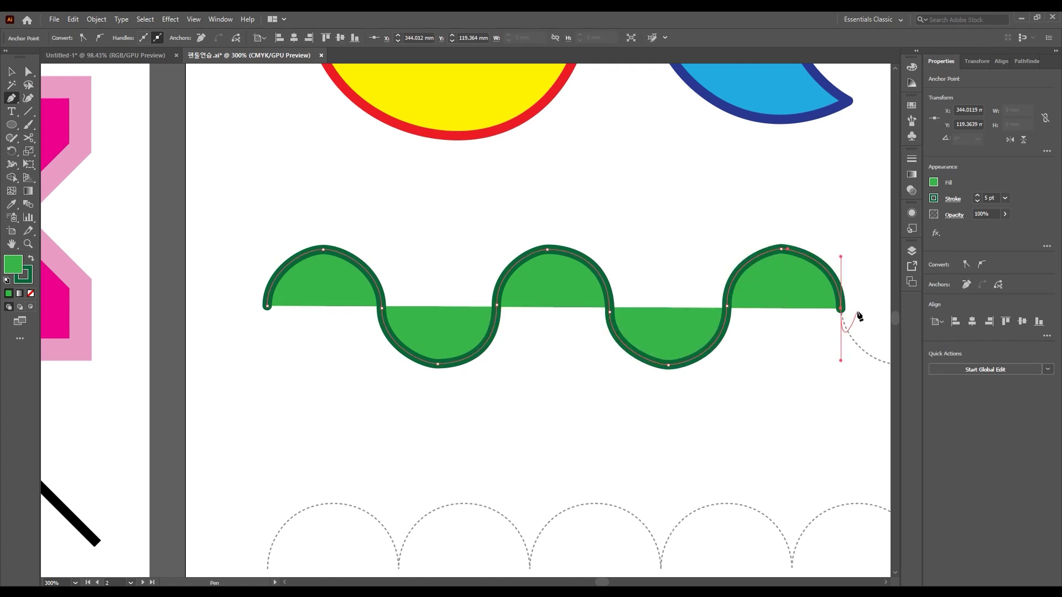
Remove the fill from the wavy line, keeping its dark green stroke, and deselect it
key("v")
left_click(934, 182)
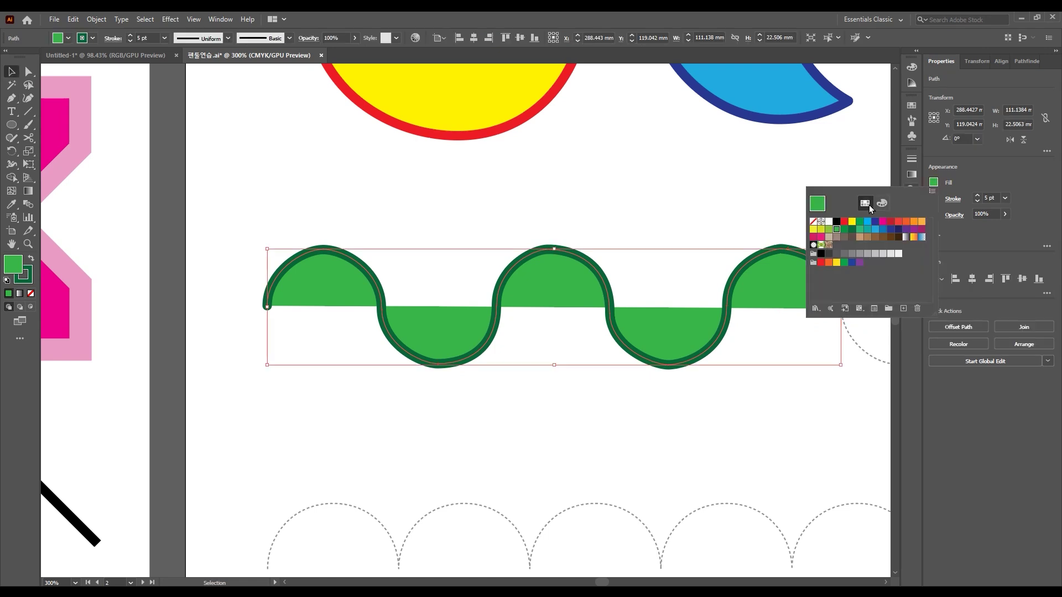
left_click(813, 221)
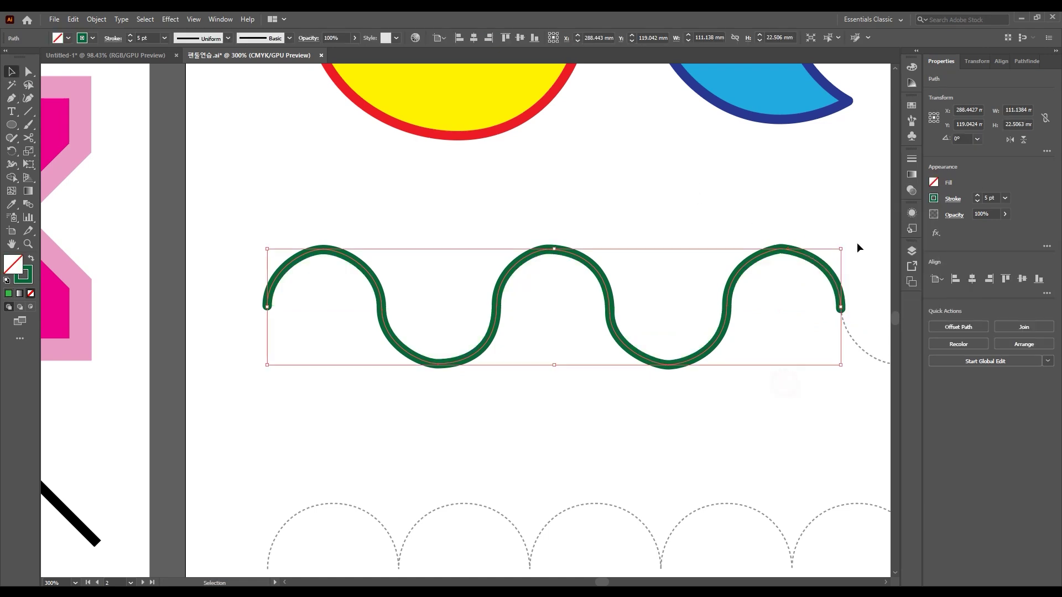
left_click(855, 227)
Trace the first arch of the dotted scalloped line with curved segments from its left end to the first cusp
key("p")
scroll(553, 332, "down", 3)
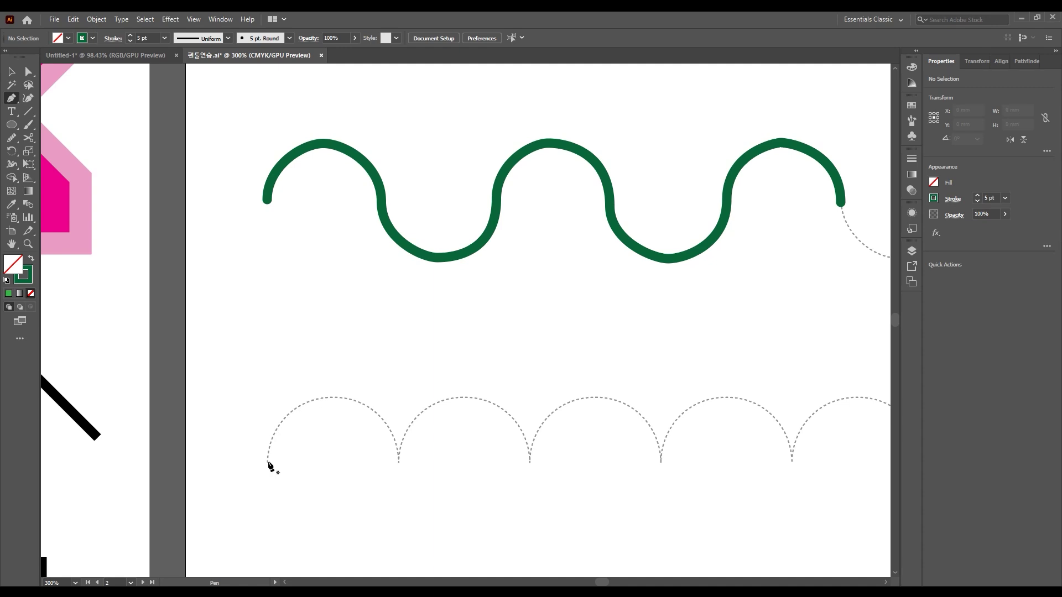
left_click_drag(267, 461, 273, 410)
scroll(275, 417, "down", 4)
left_click_drag(330, 258, 349, 259)
left_click_drag(399, 325, 399, 378)
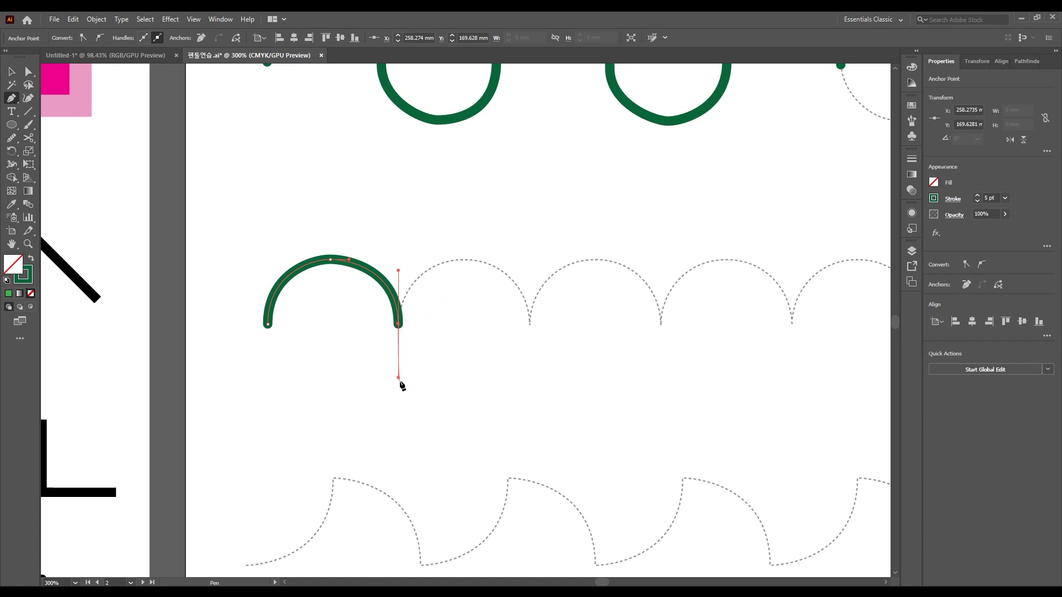
Redirect the first cusp's outgoing handle upward along the dotted line, and trace the second arch to the next cusp
key("alt")
left_click_drag(399, 379, 420, 362)
left_click_drag(412, 274, 403, 275)
left_click_drag(463, 259, 474, 259)
left_click_drag(530, 323, 531, 381)
left_click_drag(530, 380, 531, 380)
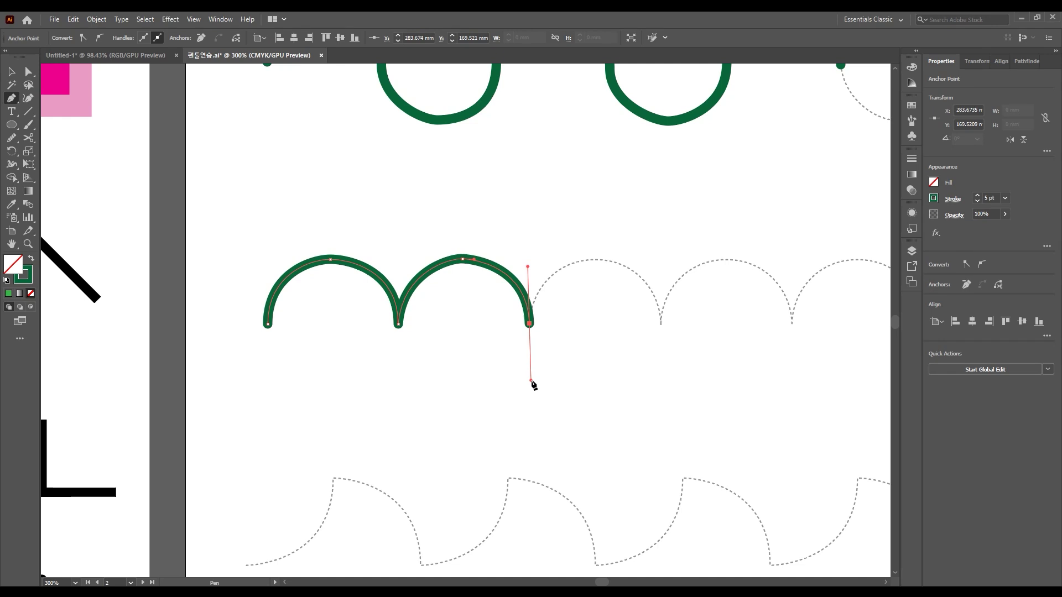
Remove the cusp's outgoing handle, trace the third and fourth arches with corner anchors at the cusps, and deselect the path
left_click(529, 325)
left_click_drag(592, 260, 646, 258)
left_click(661, 324)
left_click_drag(723, 259, 776, 259)
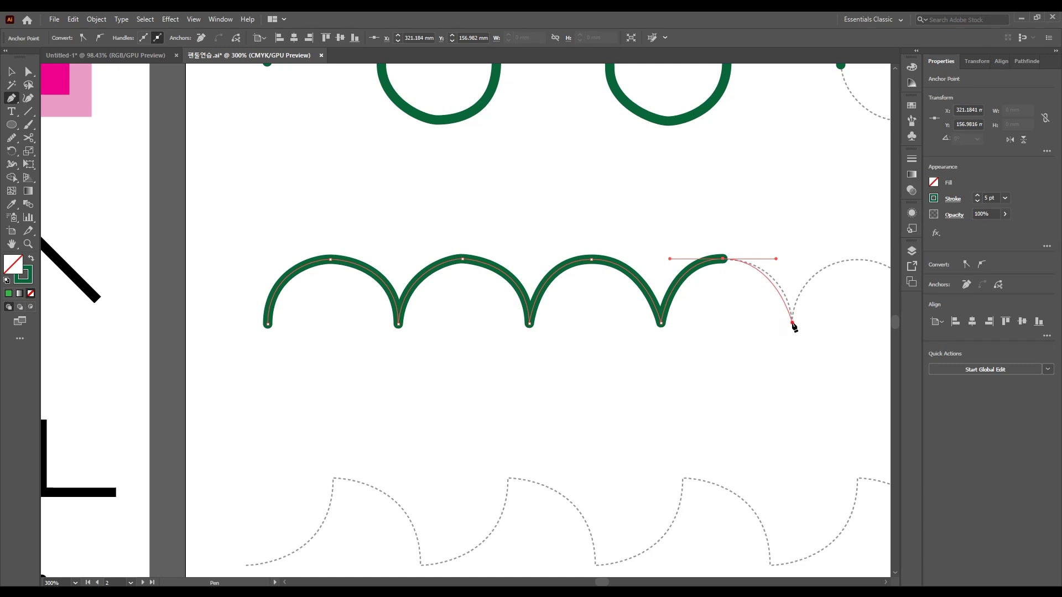
left_click(793, 322)
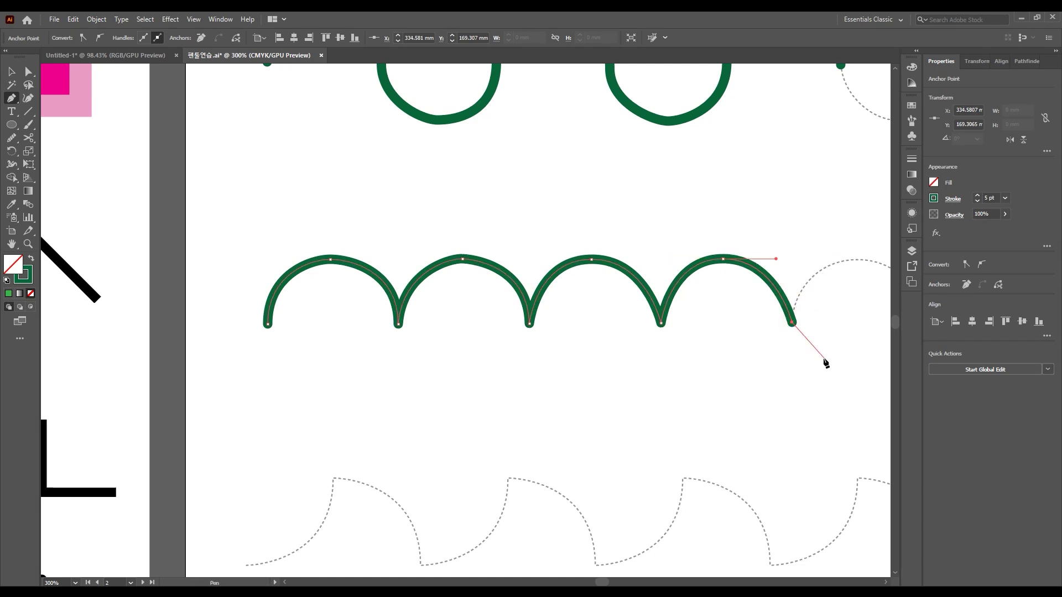
key("v")
left_click(545, 344)
Trace the third dotted line's first crest with two curves, removing the outgoing handles at its peak and lower corner
left_click_drag(546, 343, 568, 208)
key("p")
left_click(248, 384)
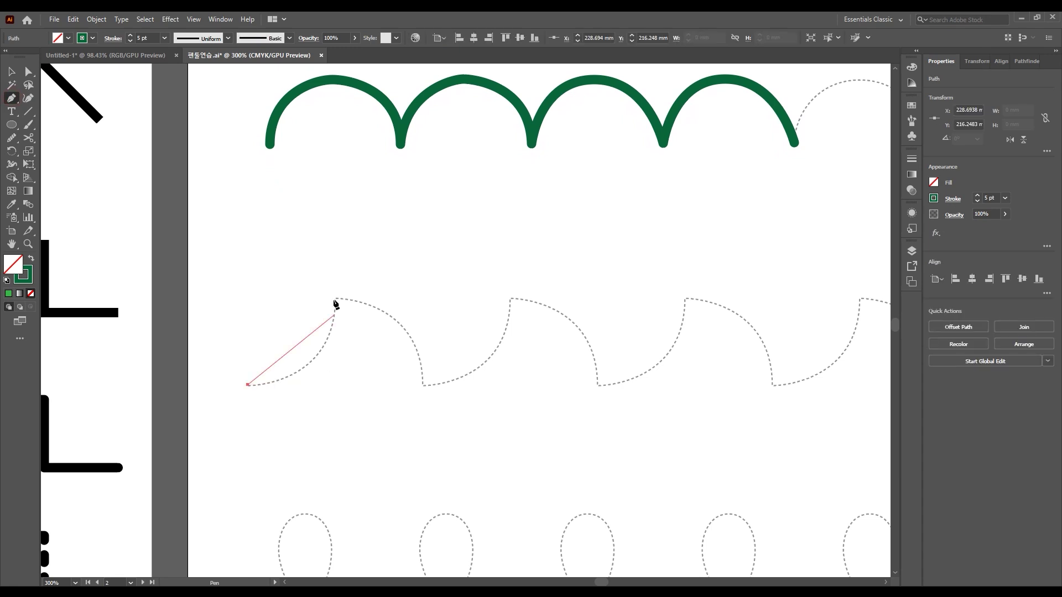
left_click_drag(336, 299, 338, 207)
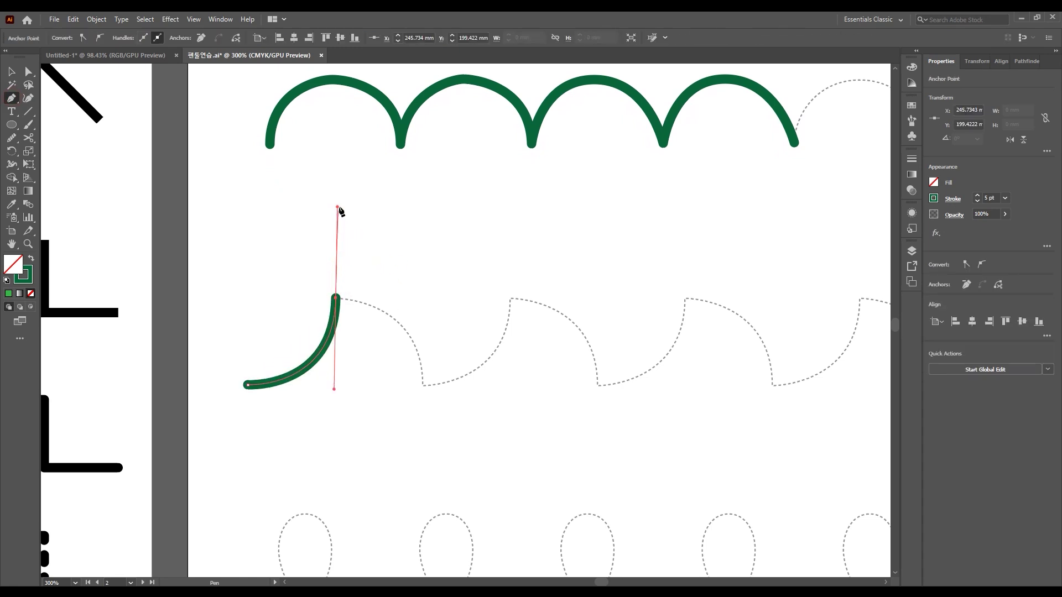
left_click(336, 298)
left_click_drag(422, 386, 426, 477)
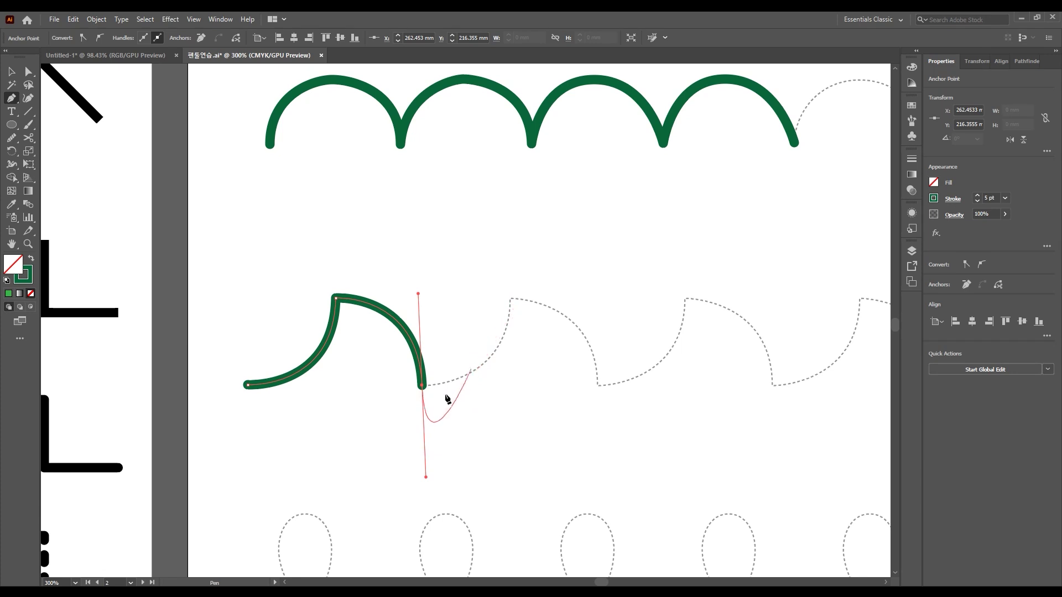
left_click(422, 386)
Trace the third line's second and third crests, removing the outgoing handle at each corner anchor
left_click_drag(510, 299, 513, 213)
left_click(510, 299)
left_click_drag(598, 384, 599, 466)
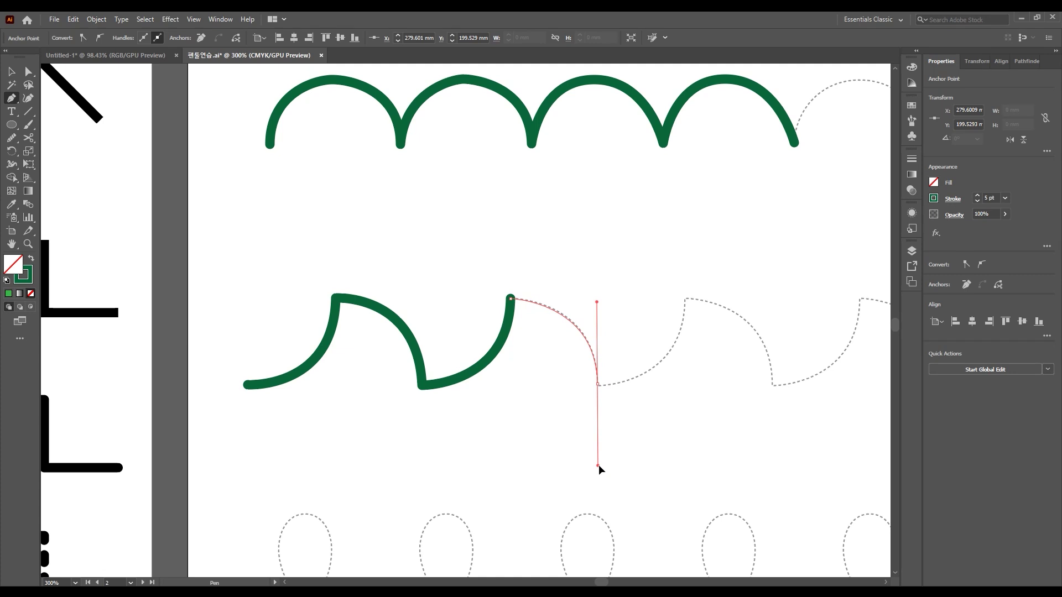
left_click(598, 385)
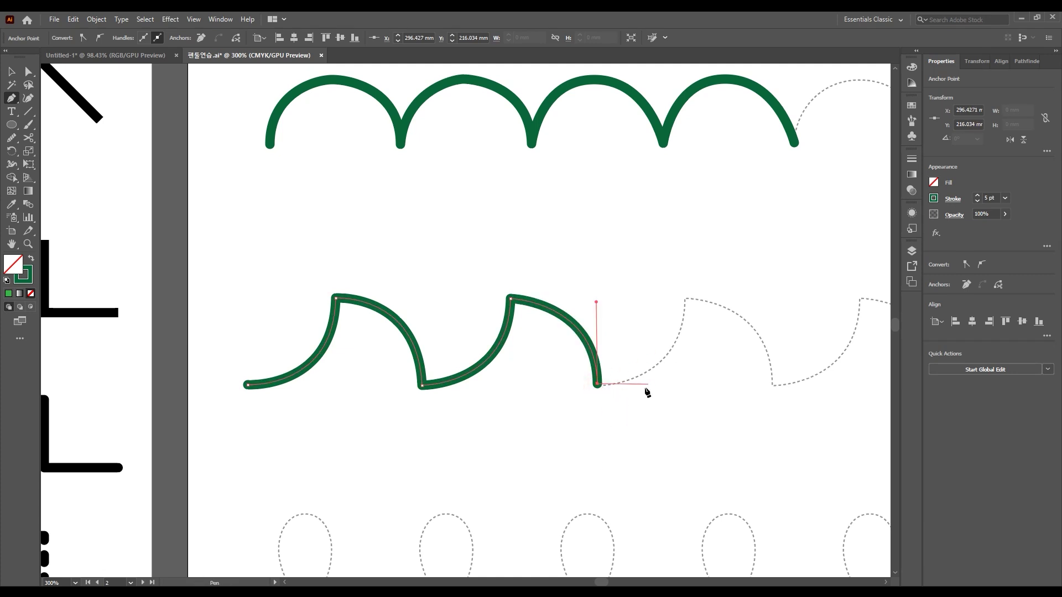
left_click_drag(686, 302, 692, 201)
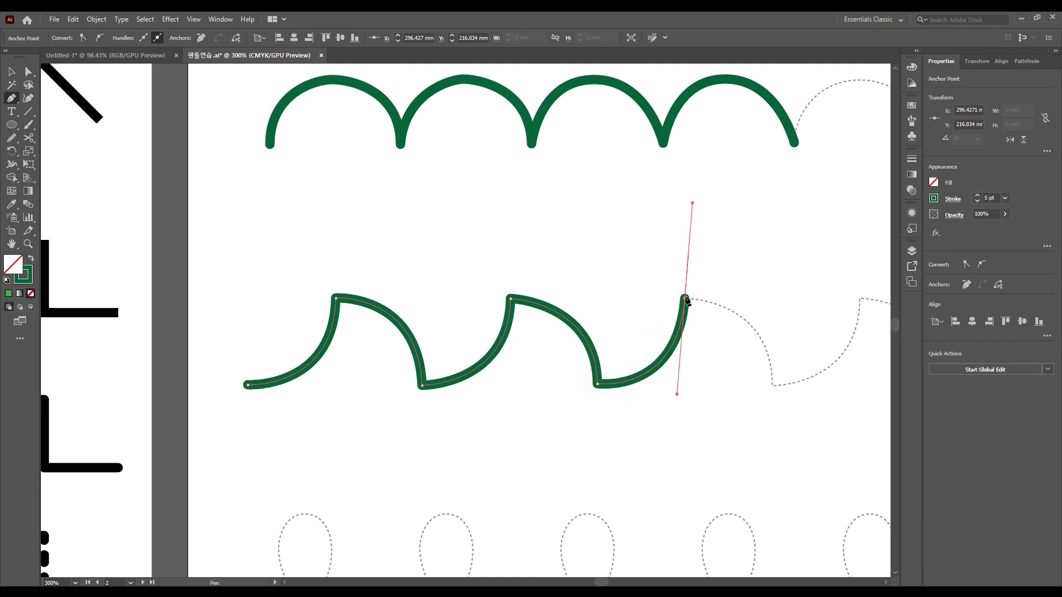
left_click(686, 301)
left_click_drag(772, 385, 772, 433)
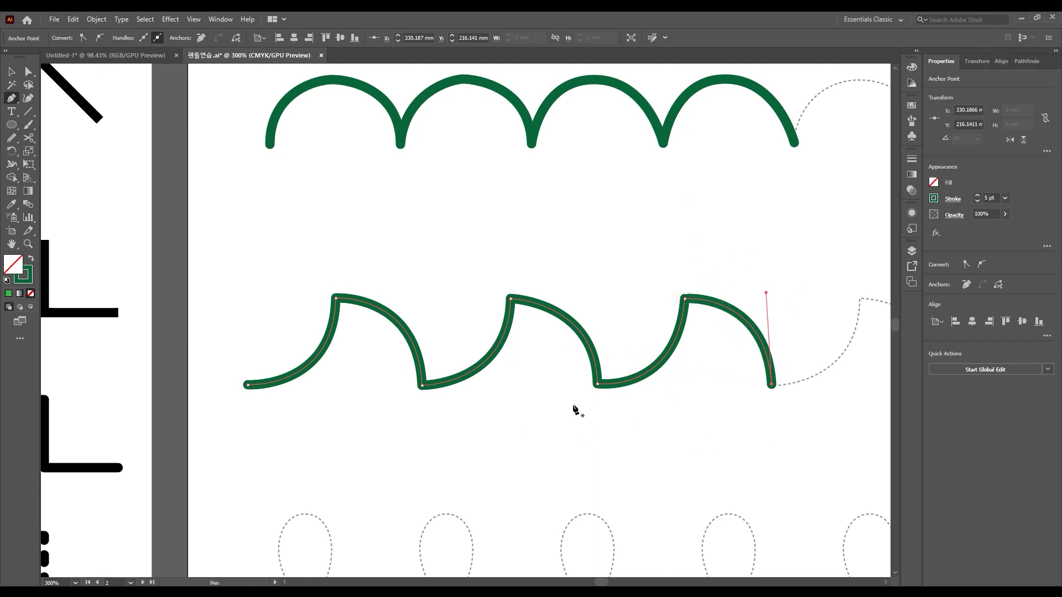
Trace the first loop of the bottom dotted line to the following trough, shortening the outgoing handle on the loop's right side
scroll(292, 448, "down", 3)
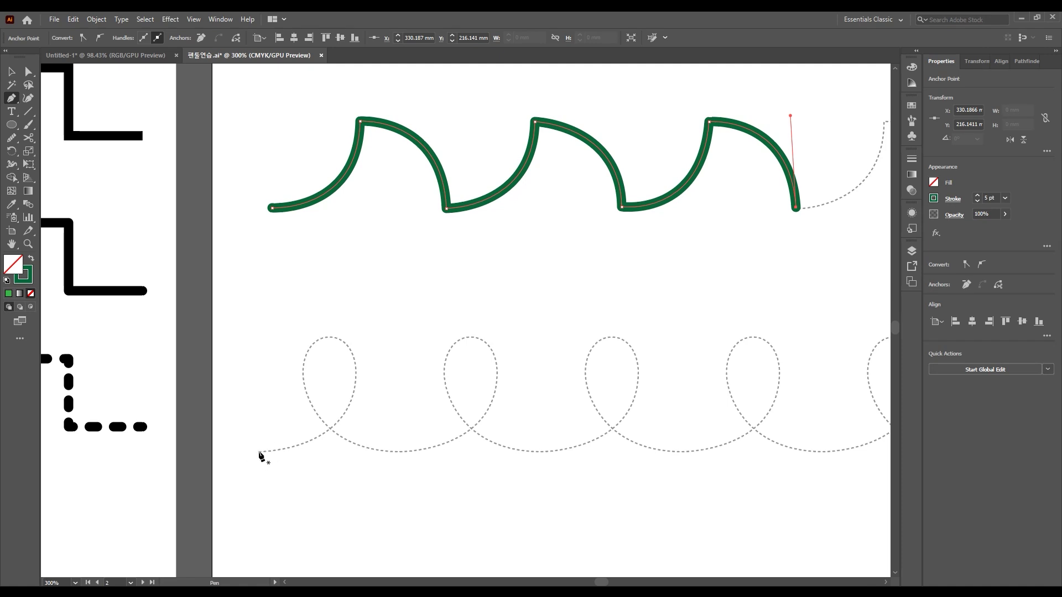
left_click_drag(259, 453, 303, 452)
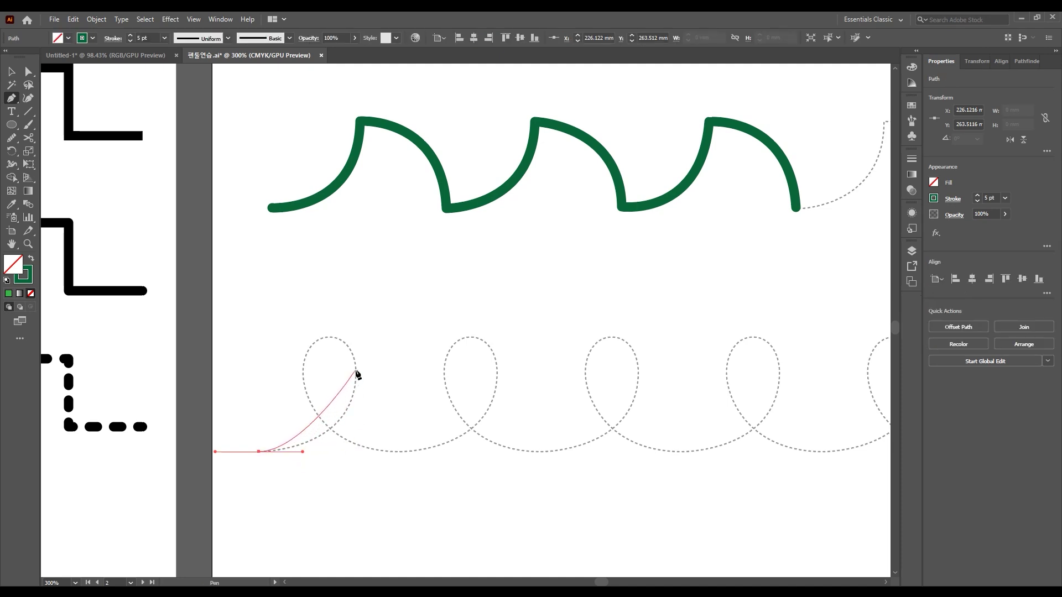
left_click_drag(355, 368, 358, 305)
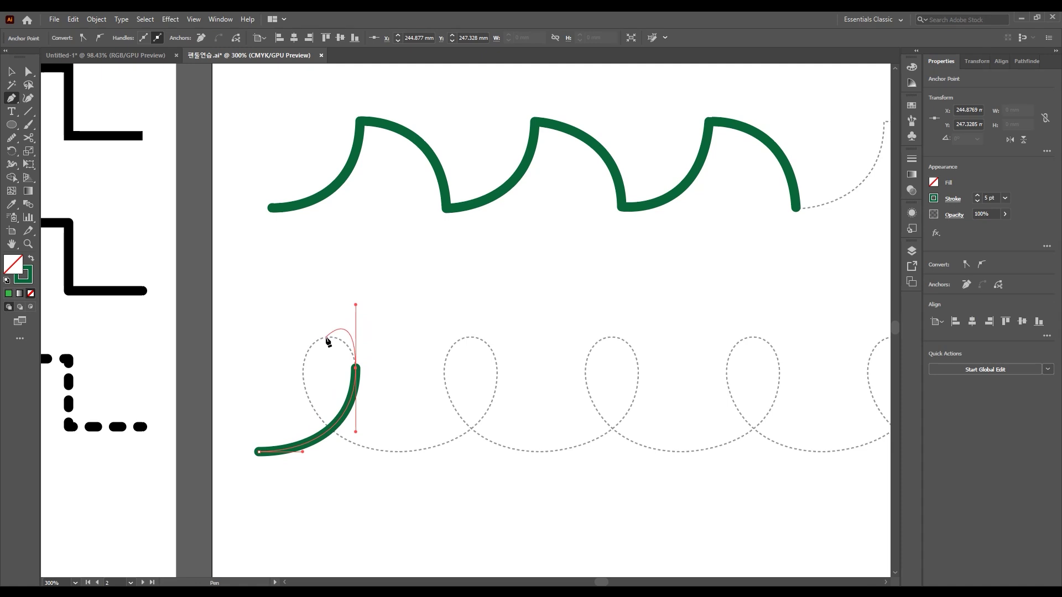
key("alt")
left_click(356, 305)
left_click(328, 338)
left_click_drag(317, 337, 317, 336)
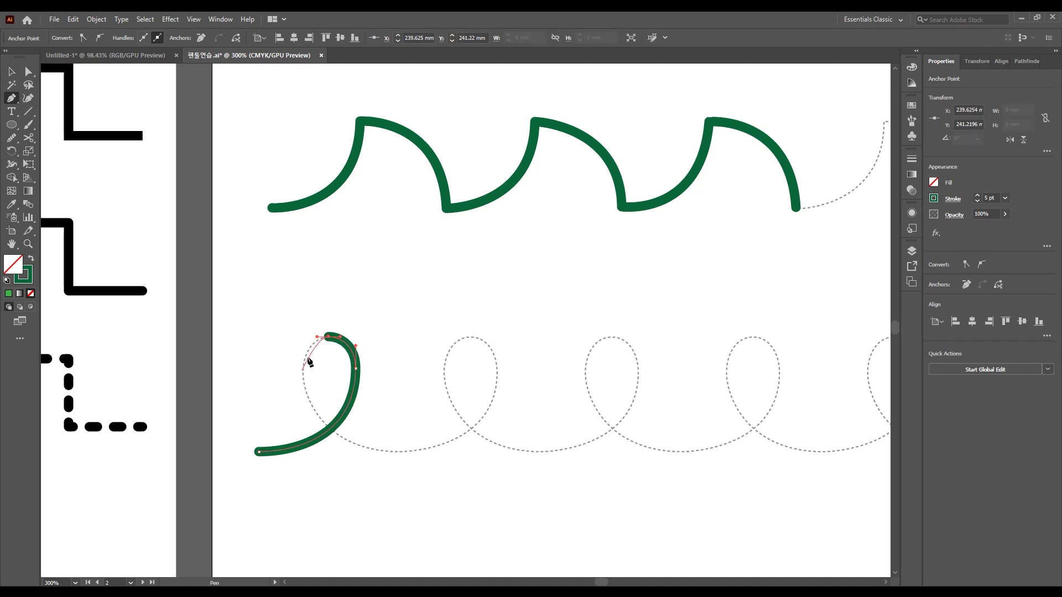
left_click_drag(304, 367, 304, 382)
left_click_drag(398, 452, 488, 451)
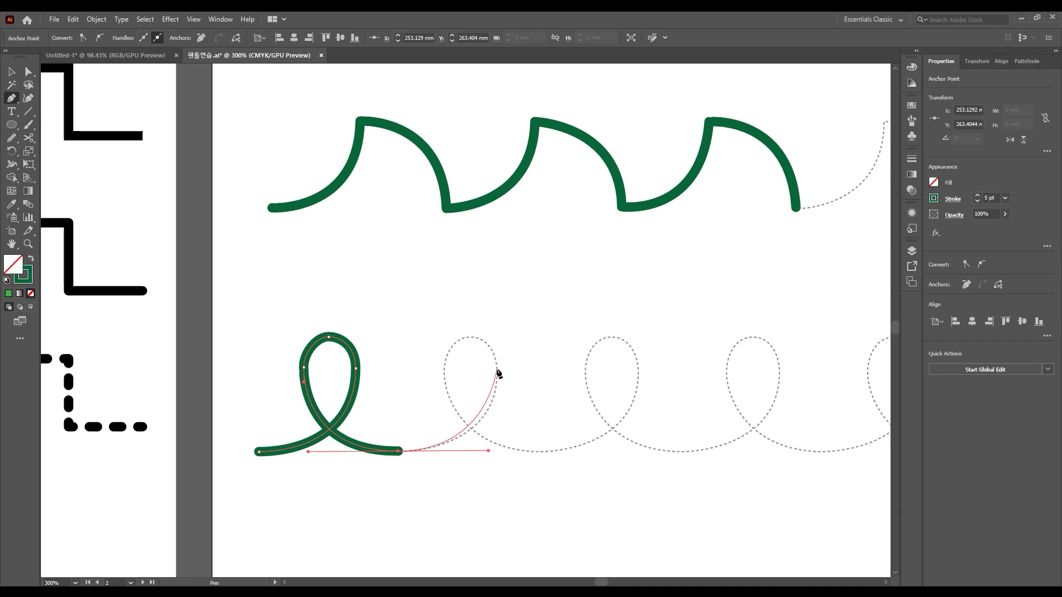
Trace the second and third loops with smooth curves along their right sides, tops, left sides and following troughs
mouse_move(498, 366)
left_mouse_down()
mouse_move(498, 337)
mouse_move(464, 335)
left_mouse_up()
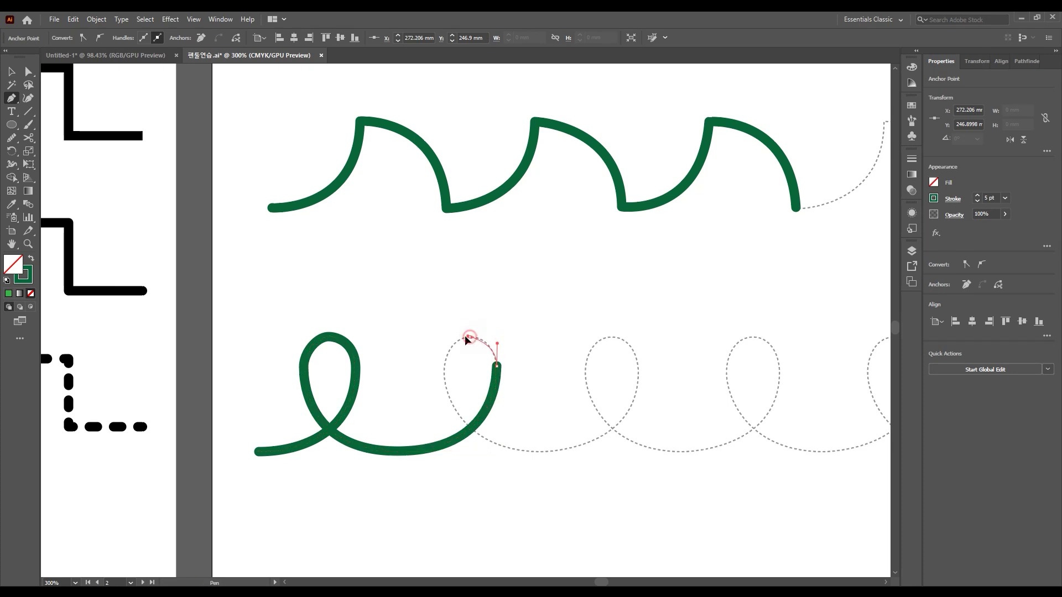
left_click_drag(461, 337, 445, 390)
left_click_drag(537, 452, 616, 451)
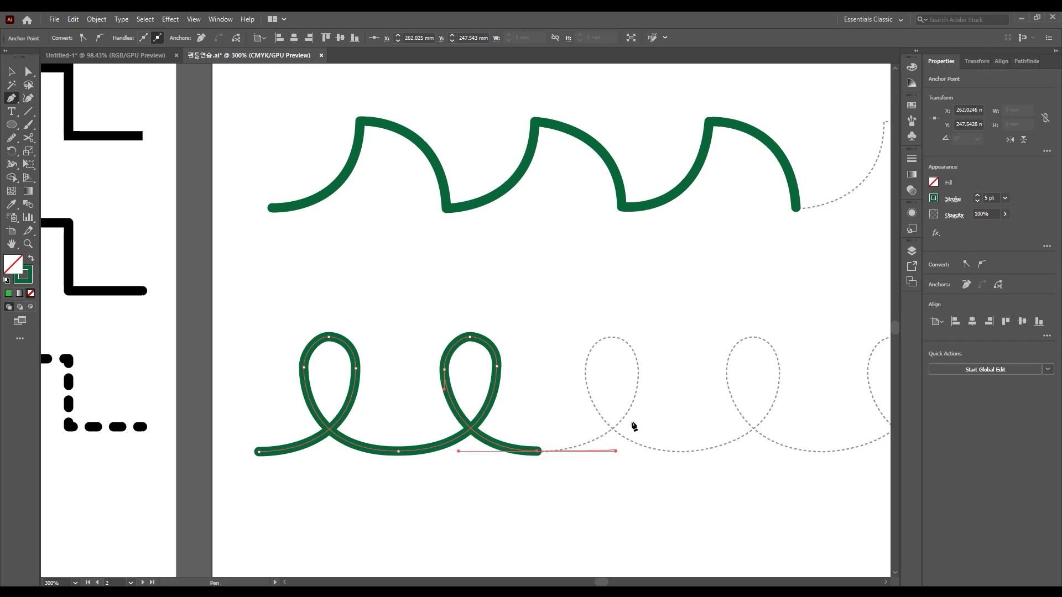
left_click_drag(639, 370, 638, 341)
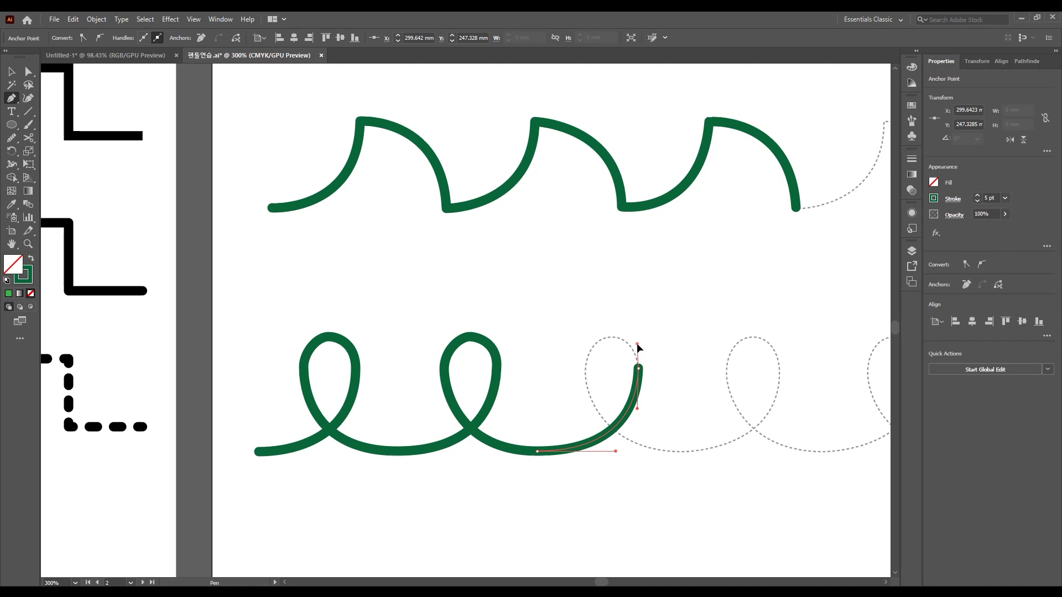
mouse_move(611, 337)
left_mouse_down()
mouse_move(602, 337)
mouse_move(585, 390)
left_mouse_up()
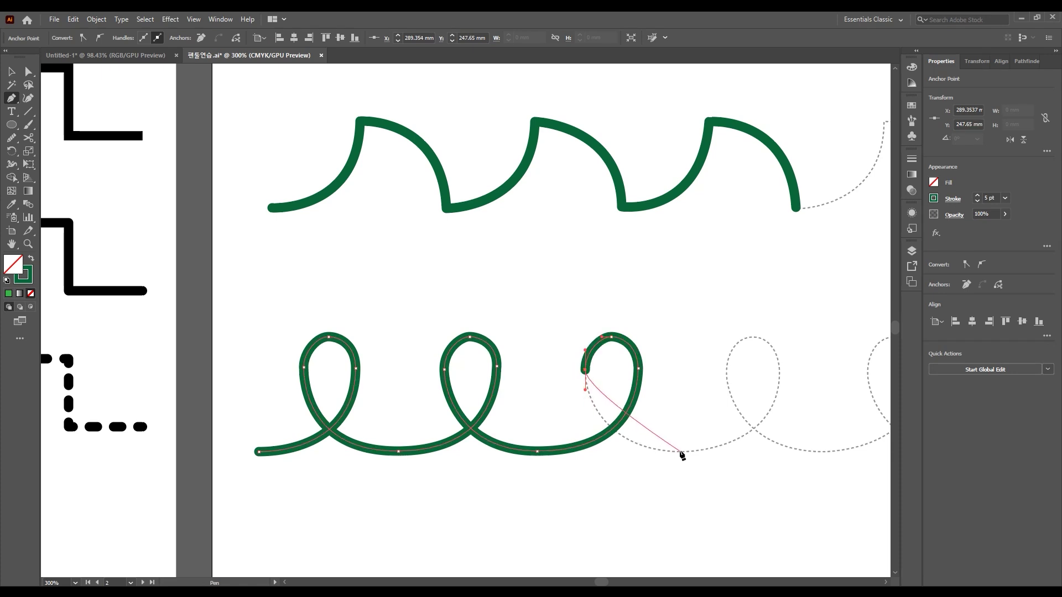
left_click_drag(679, 451, 762, 449)
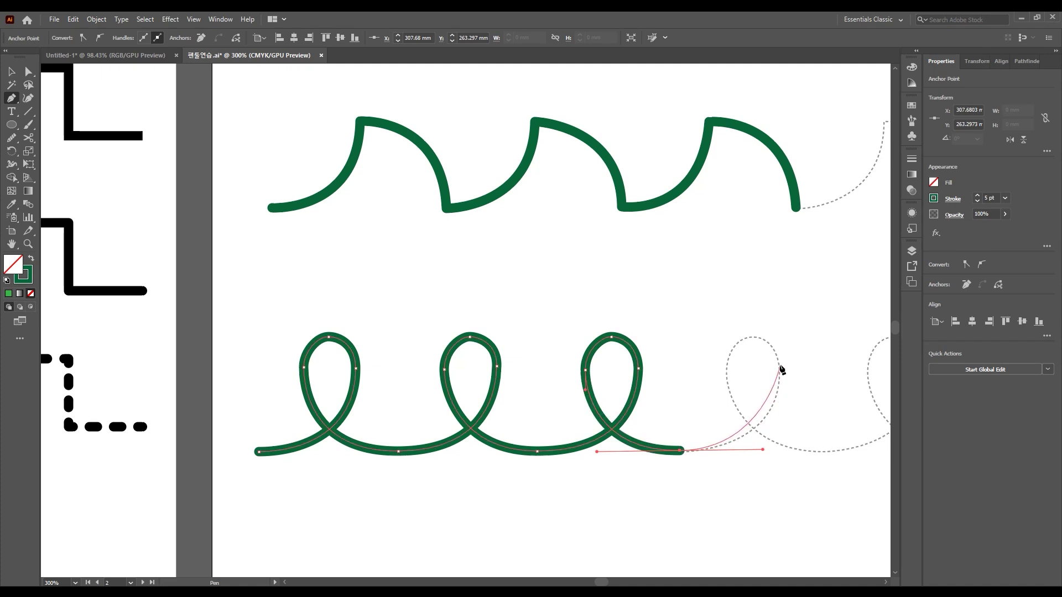
Trace the fourth loop down to its following trough, then end the looped path and deselect it
left_click_drag(779, 364, 778, 323)
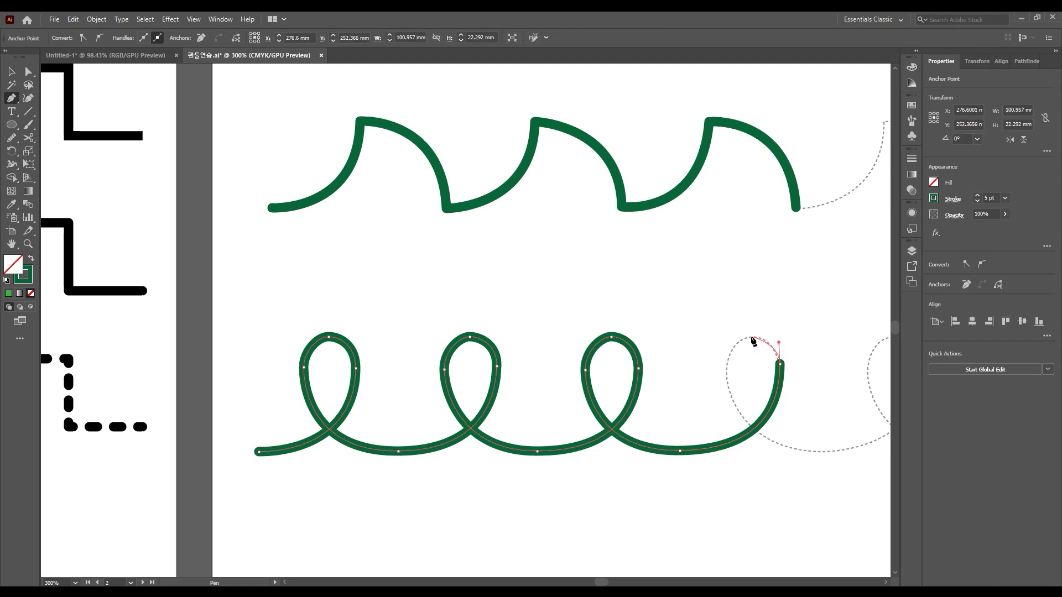
left_click_drag(748, 335, 741, 336)
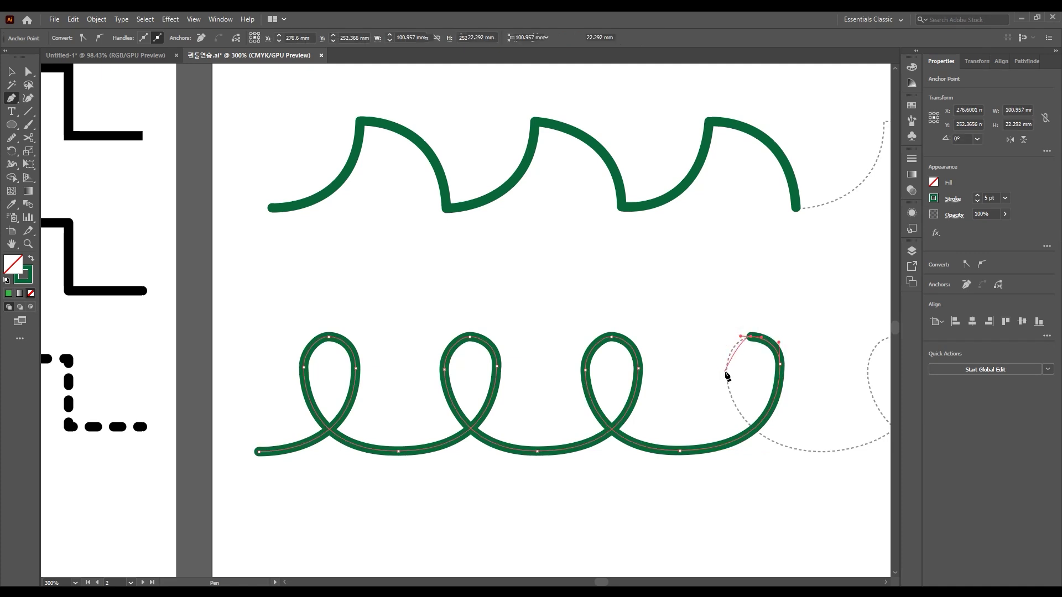
left_click_drag(725, 372, 726, 386)
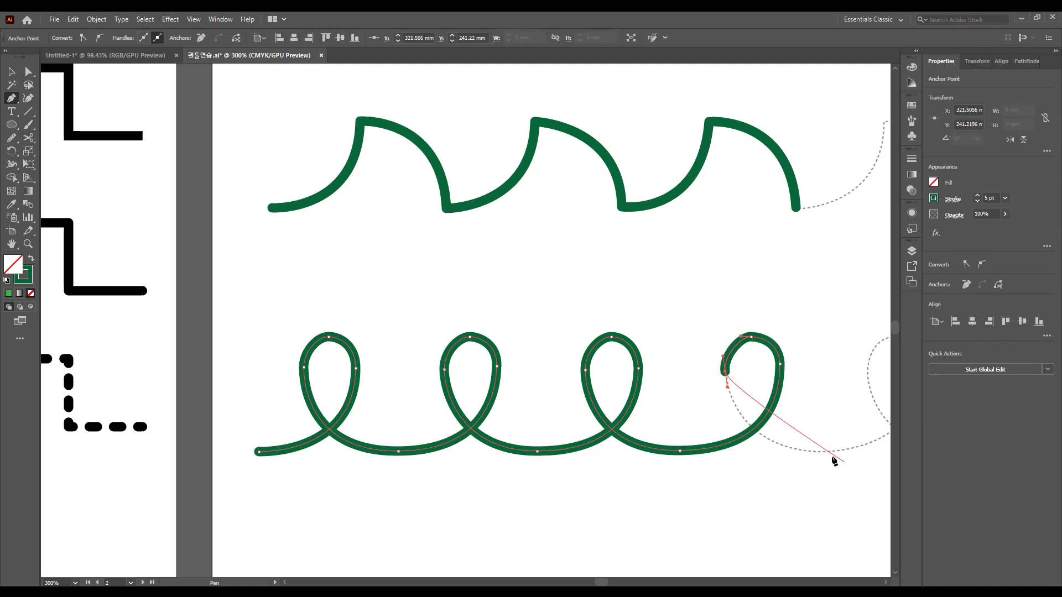
mouse_move(820, 453)
left_mouse_down()
mouse_move(887, 453)
mouse_move(759, 451)
left_mouse_up()
key("v")
key("ctrl+0")
left_click(481, 454)
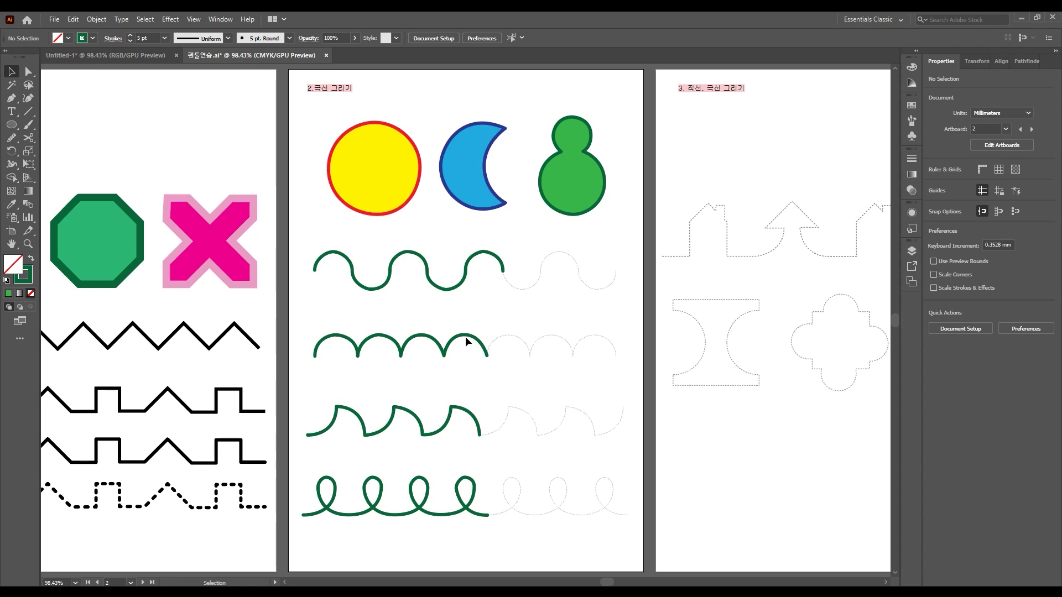
left_click_drag(466, 336, 307, 321)
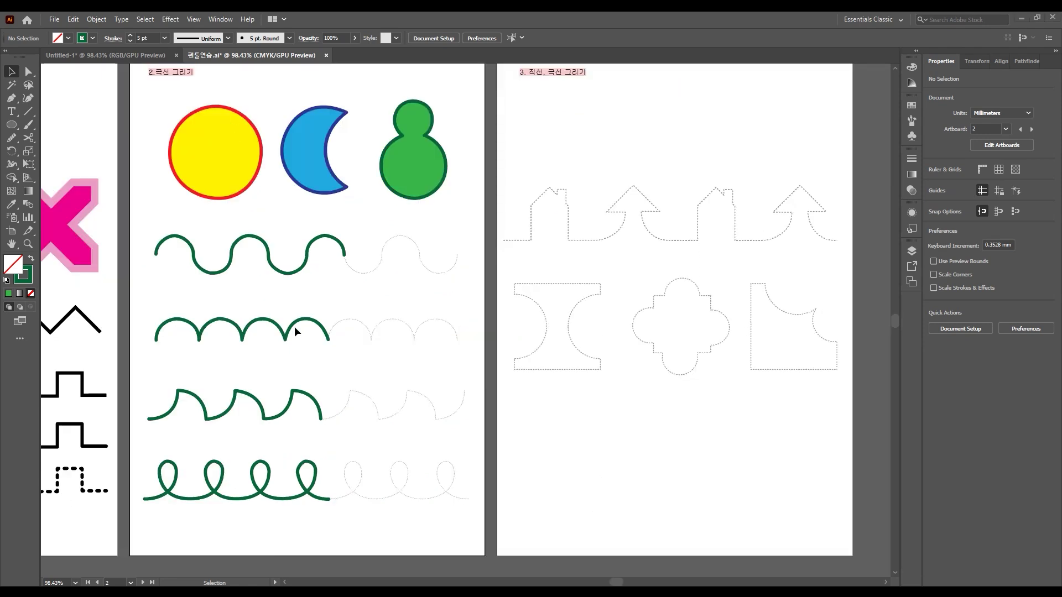